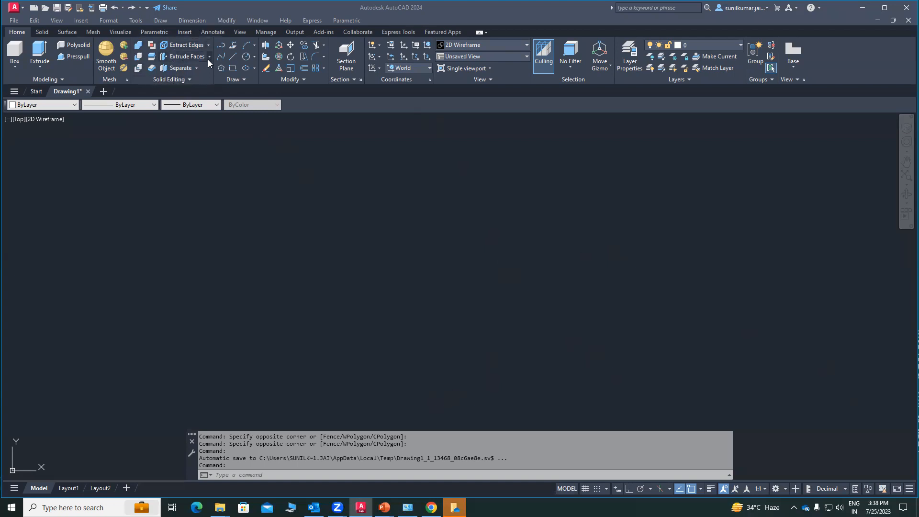
# Step: Switch the model view to SW Isometric
pyautogui.click(209, 57)
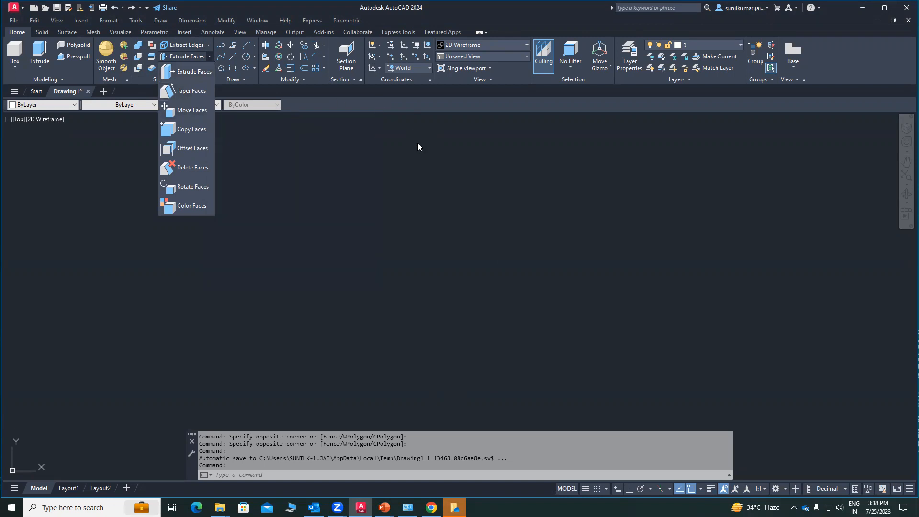
pyautogui.click(330, 193)
pyautogui.click(498, 57)
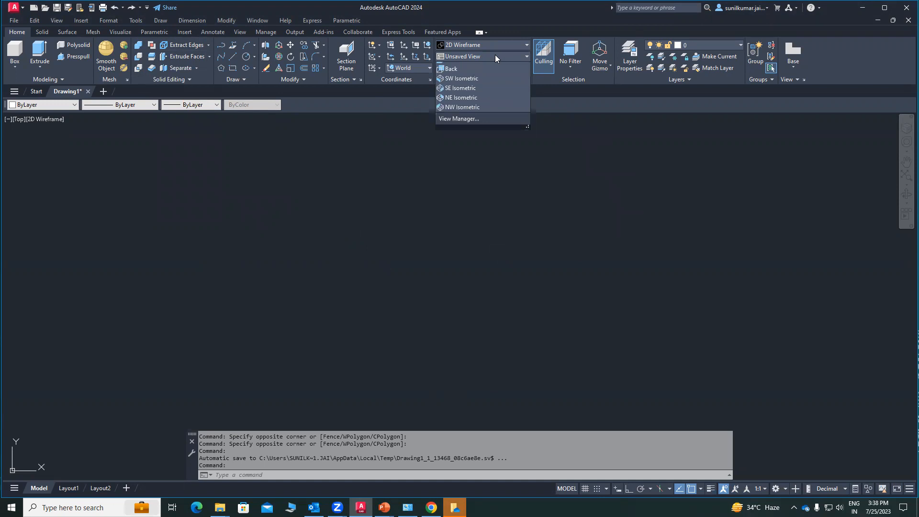
pyautogui.click(461, 125)
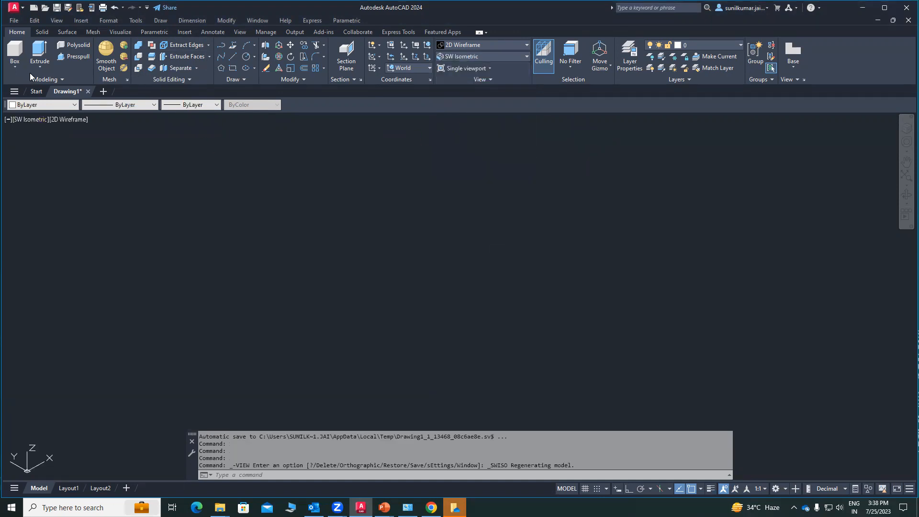
# Step: Create a freehand solid box in the empty drawing and show it in the Conceptual visual style
pyautogui.click(40, 64)
pyautogui.click(17, 71)
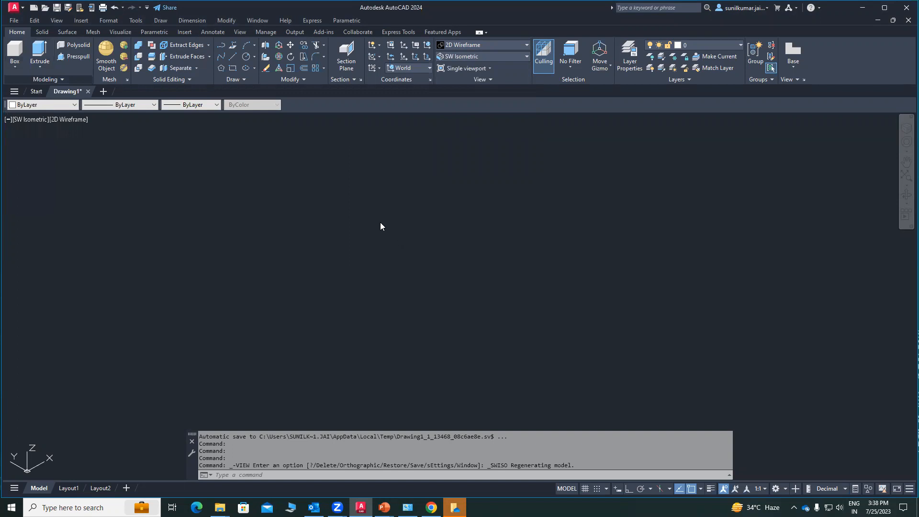
pyautogui.click(347, 225)
pyautogui.click(654, 196)
pyautogui.click(683, 287)
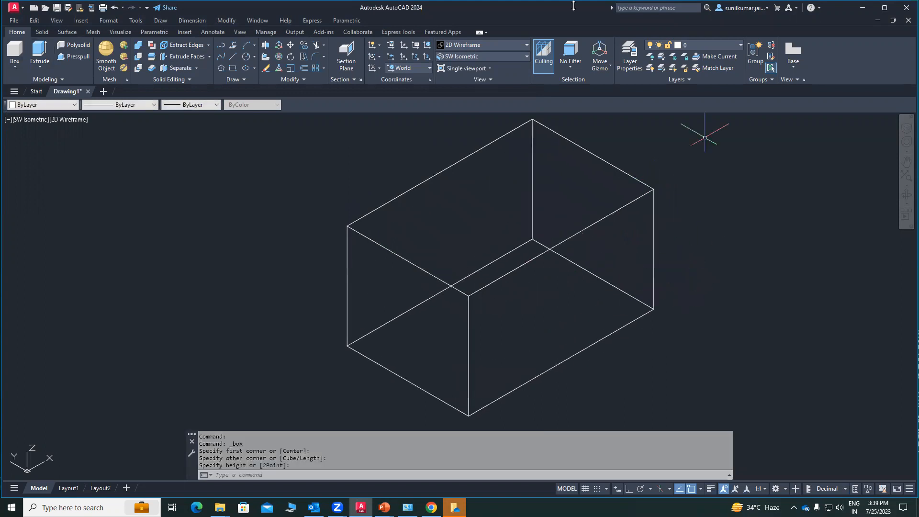
pyautogui.click(496, 46)
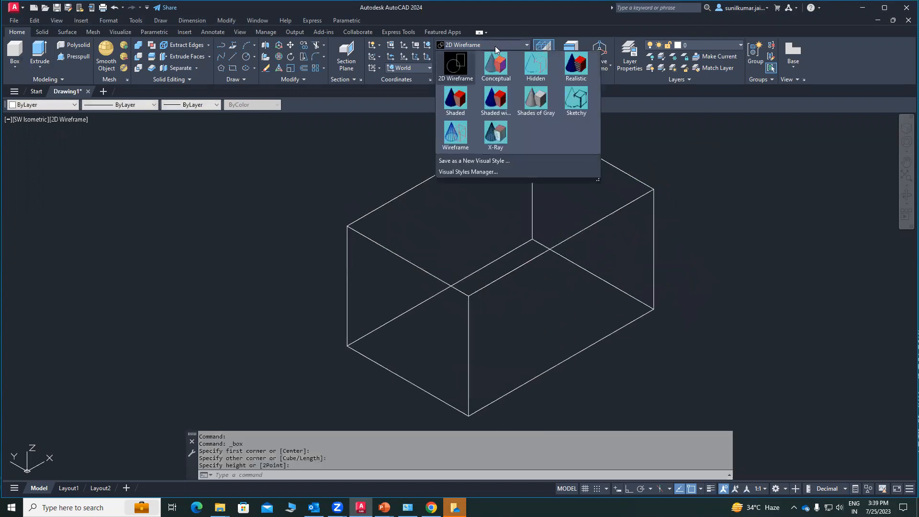
pyautogui.click(501, 77)
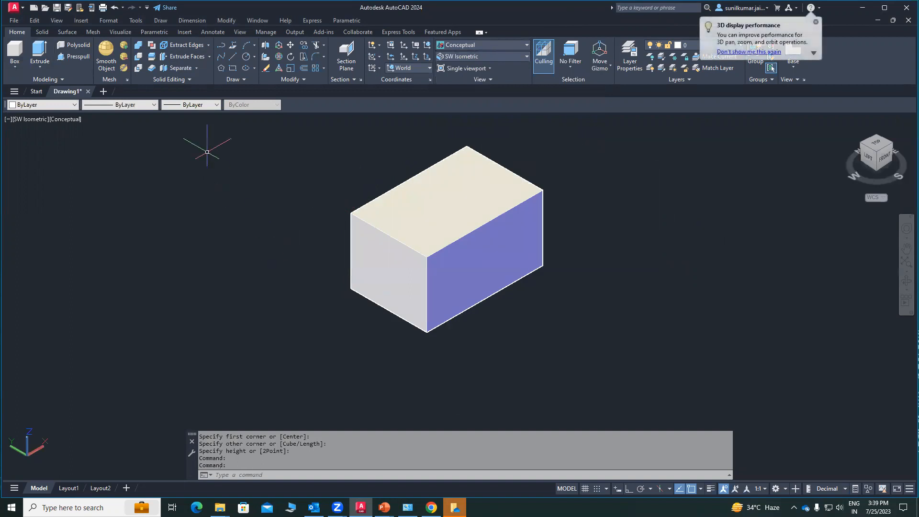
# Step: Taper the box's front face by an angle of 25, with the taper axis along its lower edge from the left corner
pyautogui.click(209, 56)
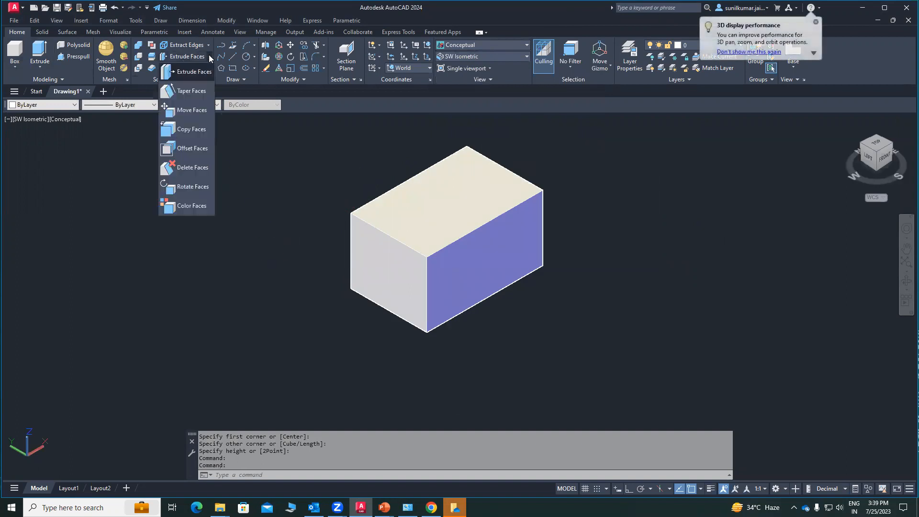
pyautogui.click(196, 96)
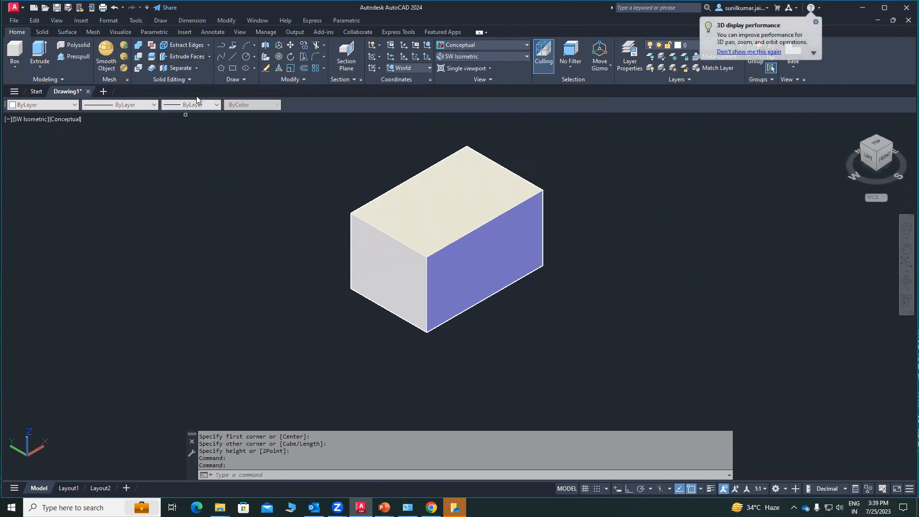
pyautogui.moveTo(467, 277); pyautogui.dragTo(450, 272, button='middle')
pyautogui.click(446, 265)
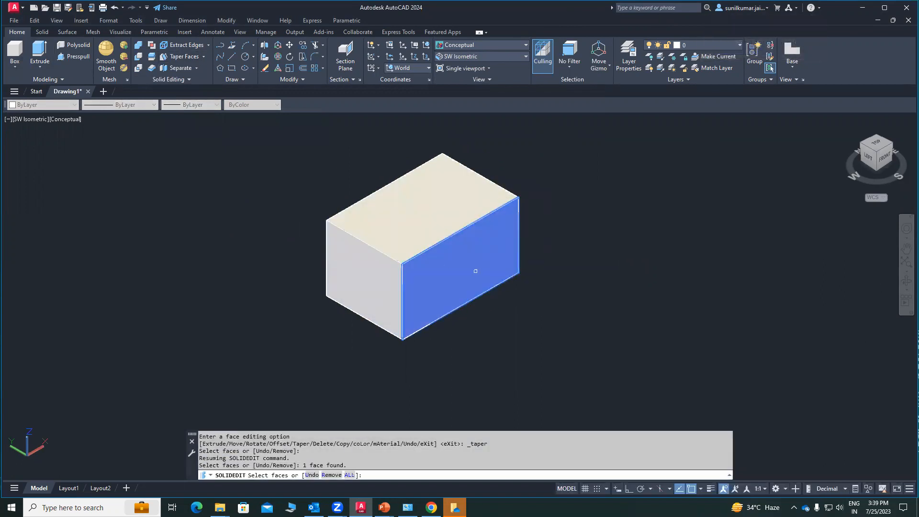
pyautogui.press('Return')
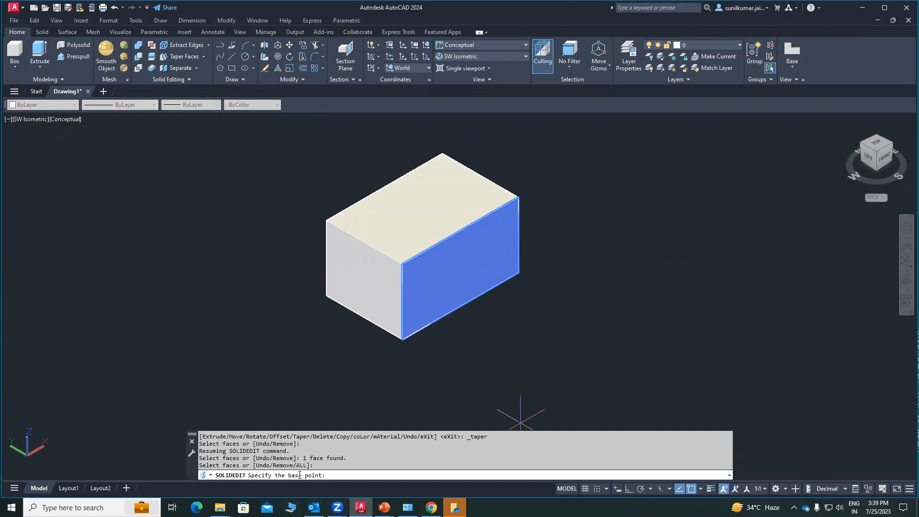
pyautogui.click(402, 340)
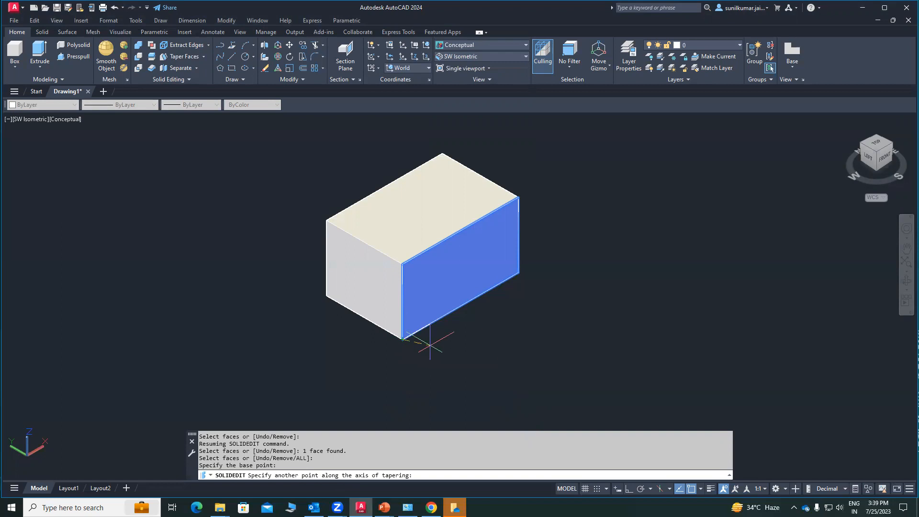
pyautogui.click(519, 272)
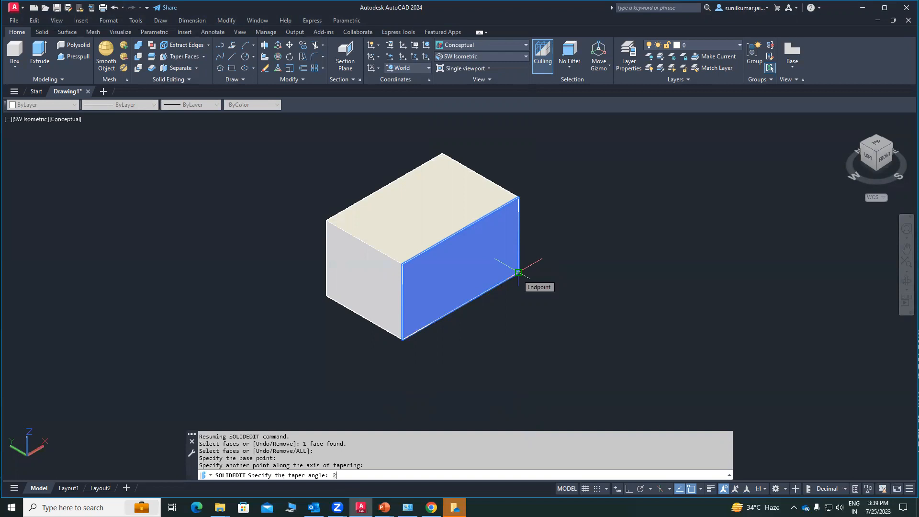
pyautogui.write('25')
pyautogui.press('Return')
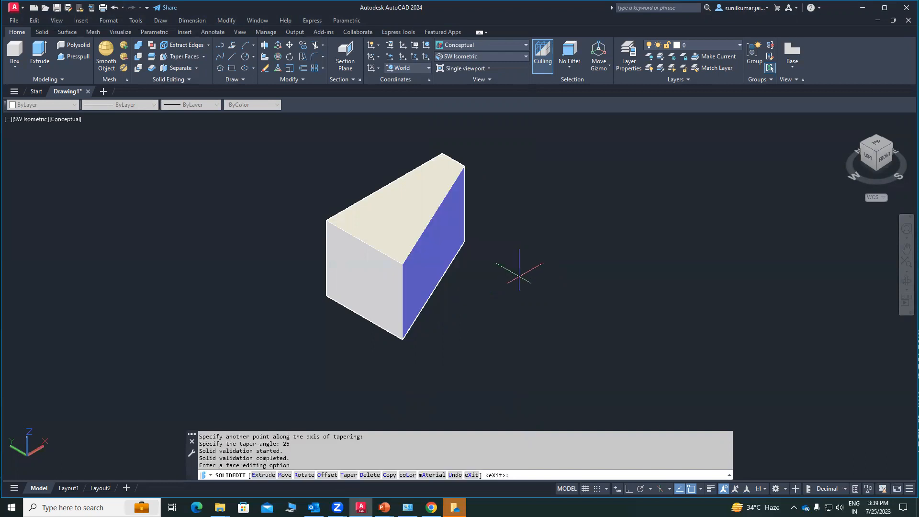
# Step: Inspect the tapered solid from another angle and undo the 25-degree face taper
pyautogui.moveTo(503, 268); pyautogui.dragTo(531, 274, button='middle')
pyautogui.press('Escape')
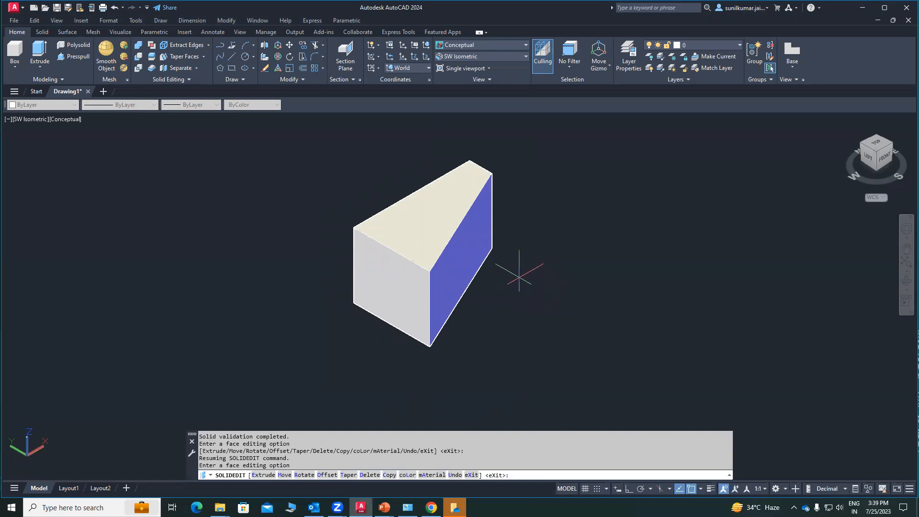
pyautogui.moveTo(542, 263)
pyautogui.keyDown('shift'); pyautogui.mouseDown(button='middle')
pyautogui.moveTo(469, 265)
pyautogui.moveTo(574, 254)
pyautogui.moveTo(478, 256)
pyautogui.moveTo(572, 254)
pyautogui.moveTo(472, 250)
pyautogui.moveTo(422, 203)
pyautogui.moveTo(533, 258)
pyautogui.moveTo(551, 254)
pyautogui.mouseUp(button='middle'); pyautogui.keyUp('shift')
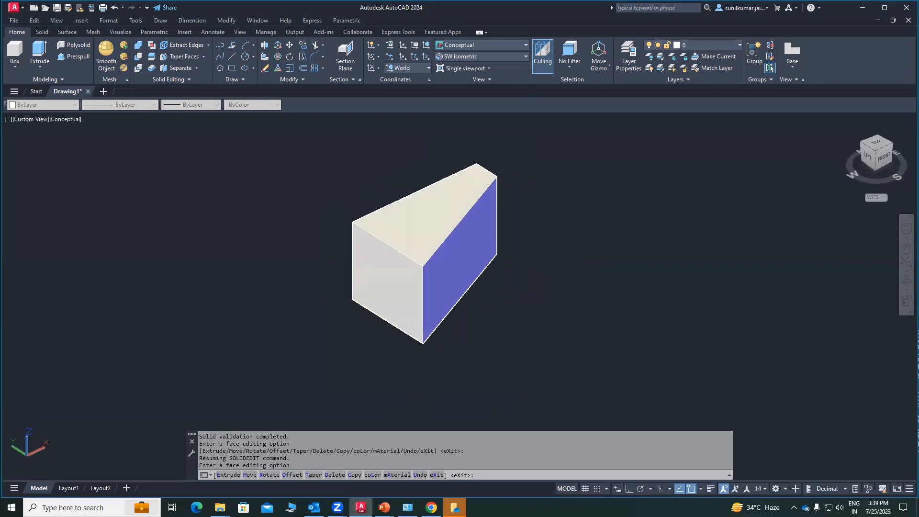
pyautogui.hotkey('ctrl', 'z')
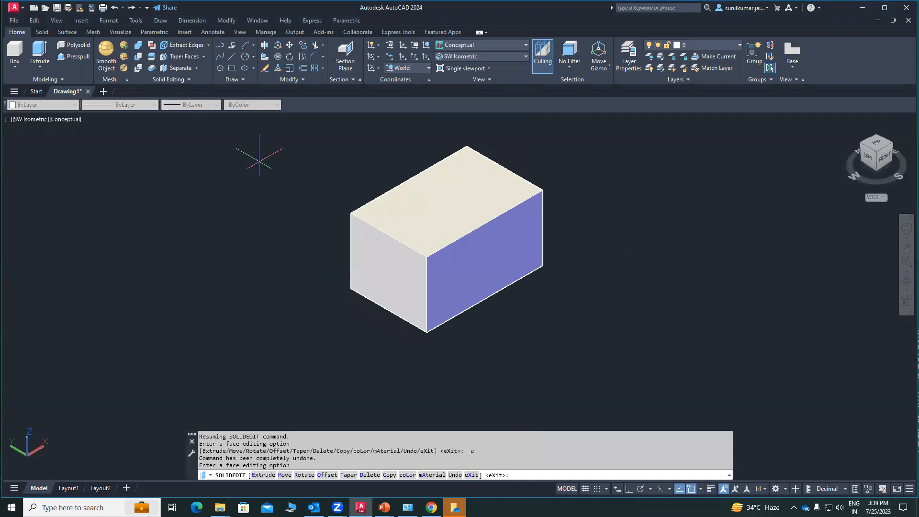
# Step: Taper the box's front face by an angle of -25, with the axis along its lower edge from the left corner
pyautogui.click(188, 60)
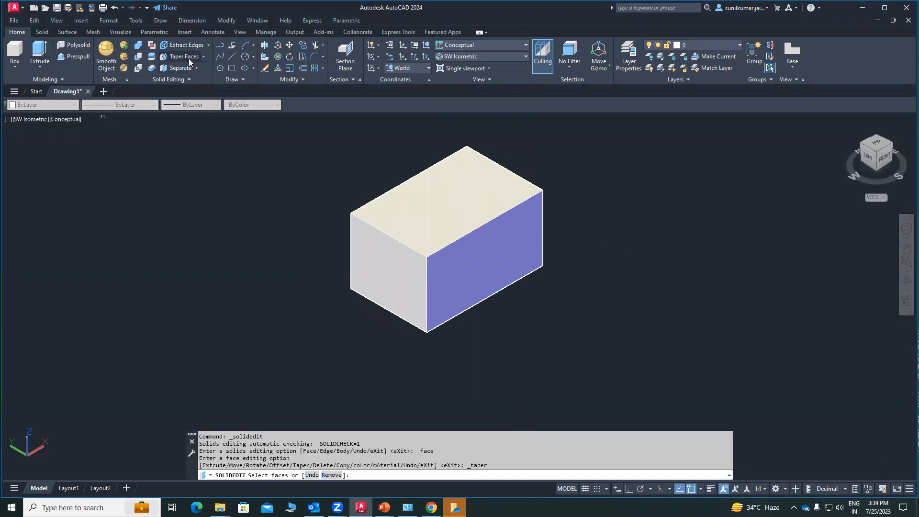
pyautogui.moveTo(517, 294); pyautogui.dragTo(452, 312, button='middle')
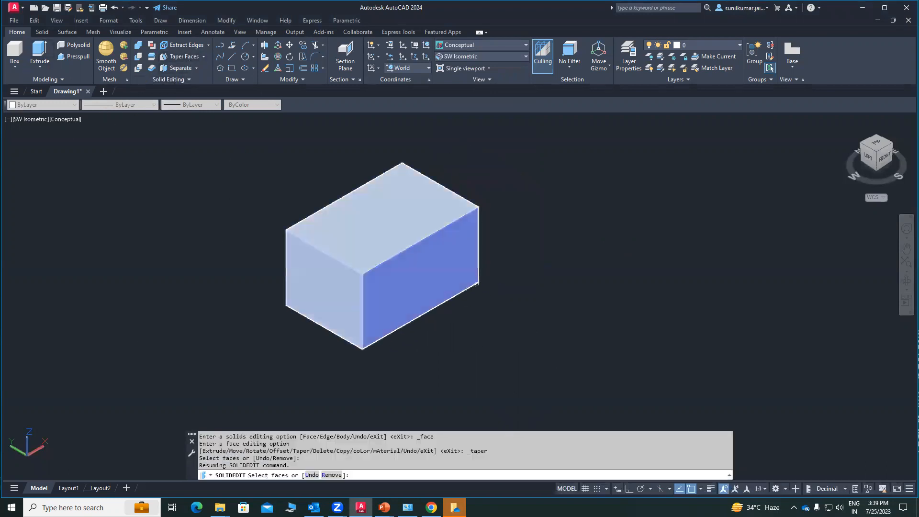
pyautogui.click(439, 276)
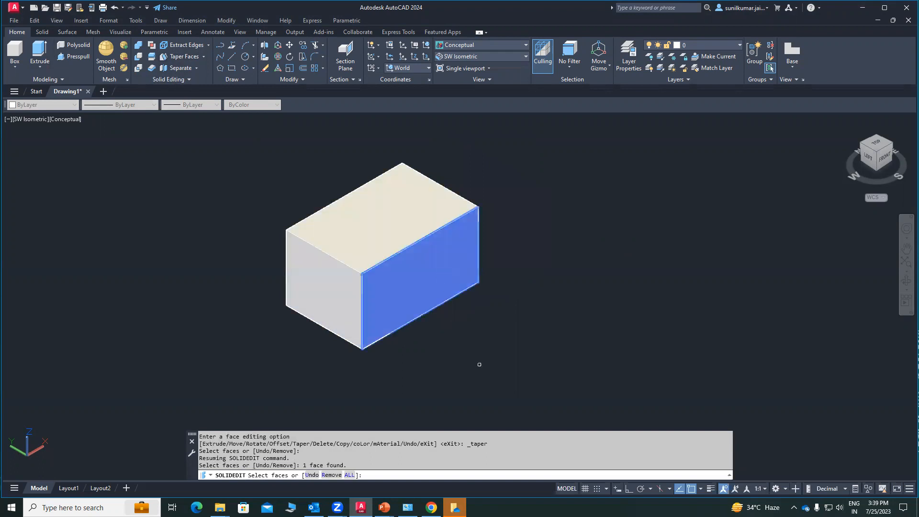
pyautogui.press('Return')
pyautogui.click(362, 348)
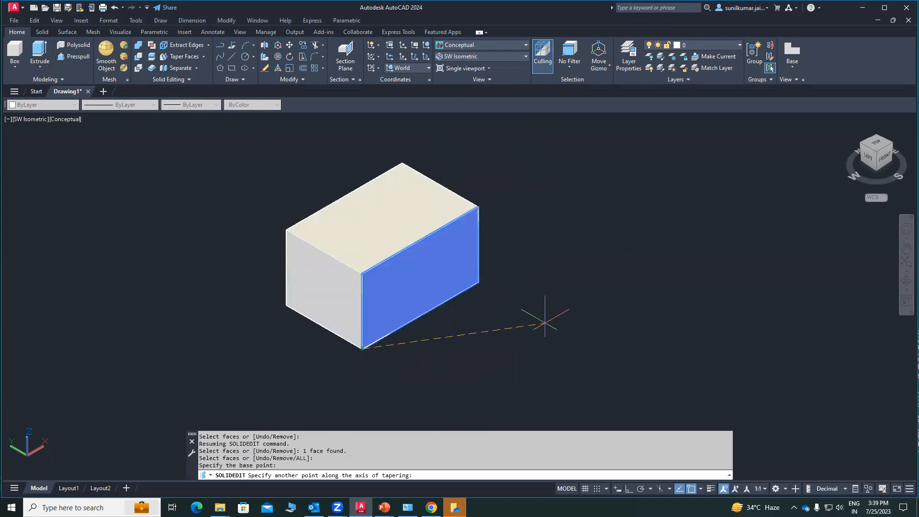
pyautogui.click(478, 283)
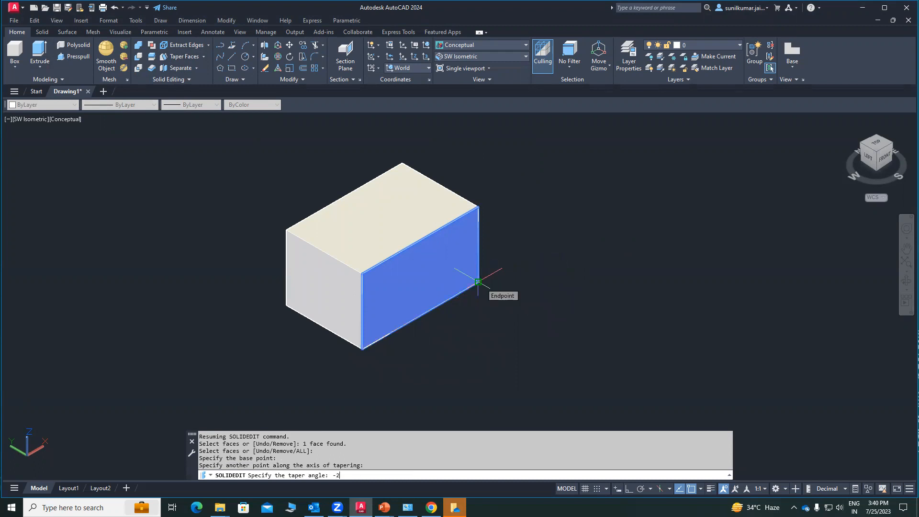
pyautogui.press('Return')
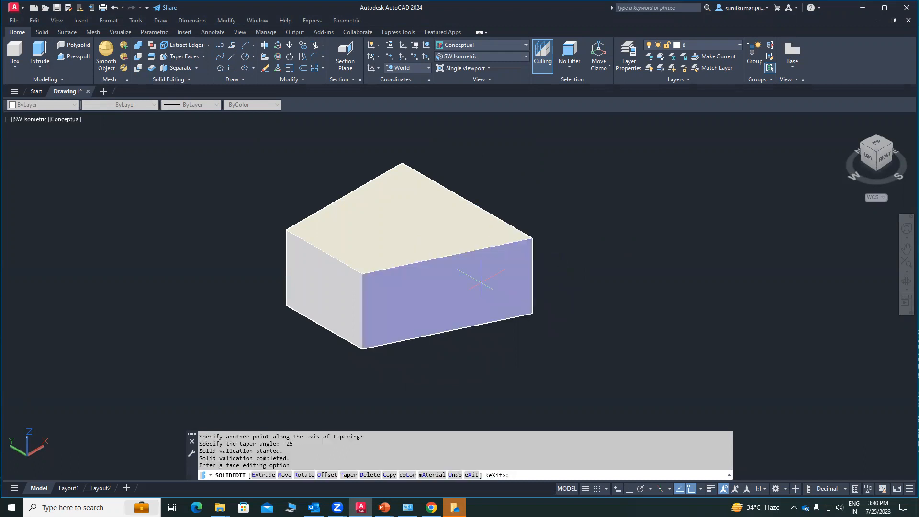
# Step: Undo the -25 face taper on the box
pyautogui.moveTo(529, 343)
pyautogui.keyDown('shift'); pyautogui.mouseDown(button='middle')
pyautogui.moveTo(537, 322)
pyautogui.moveTo(528, 318)
pyautogui.moveTo(530, 291)
pyautogui.moveTo(528, 334)
pyautogui.mouseUp(button='middle'); pyautogui.keyUp('shift')
pyautogui.hotkey('ctrl', 'z')
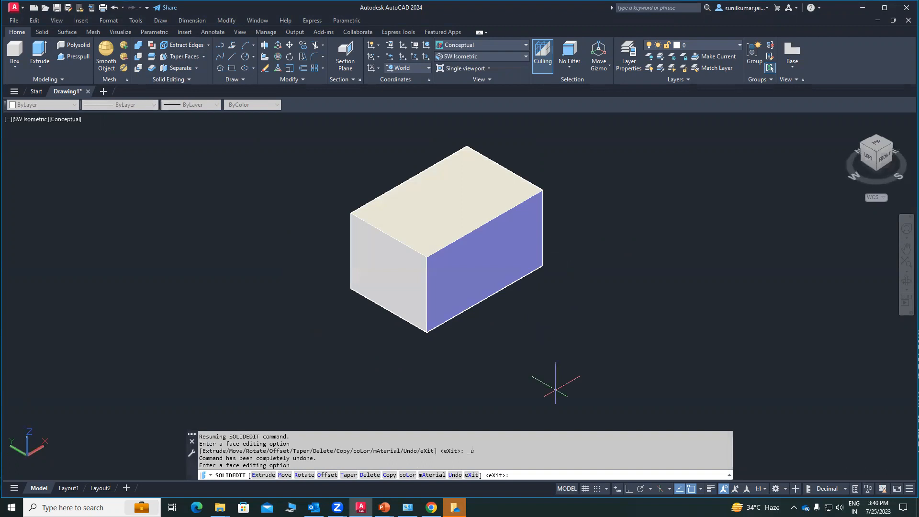
pyautogui.hotkey('ctrl', 'z')
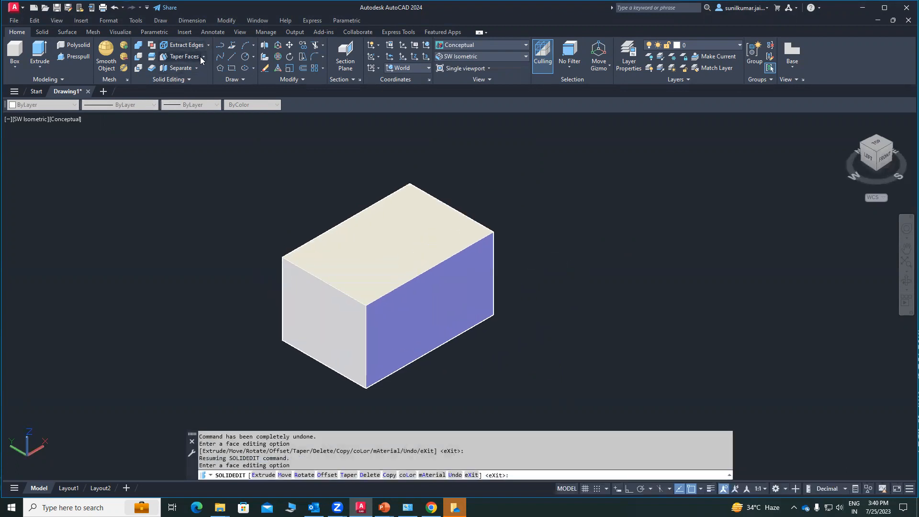
# Step: Rotate the box's front face by 30 degrees about its lower edge, using the edge's two endpoints as the axis
pyautogui.click(200, 57)
pyautogui.click(203, 56)
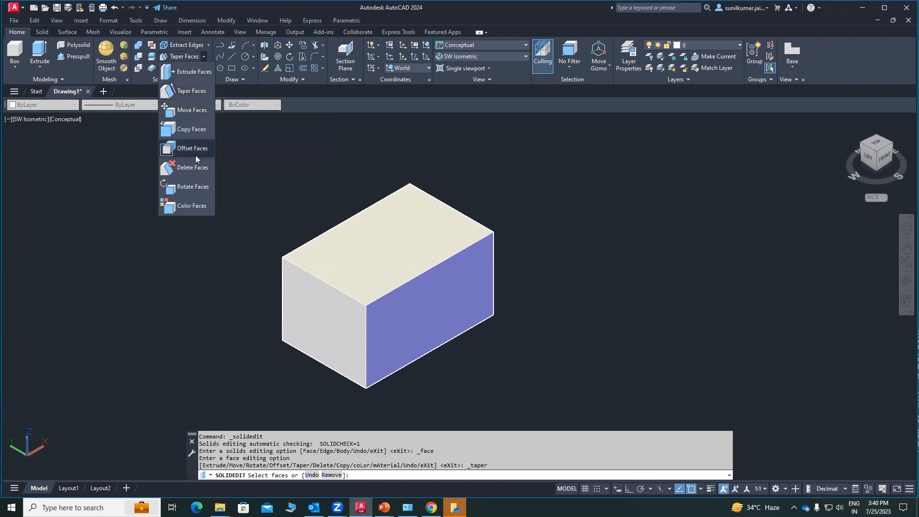
pyautogui.click(195, 190)
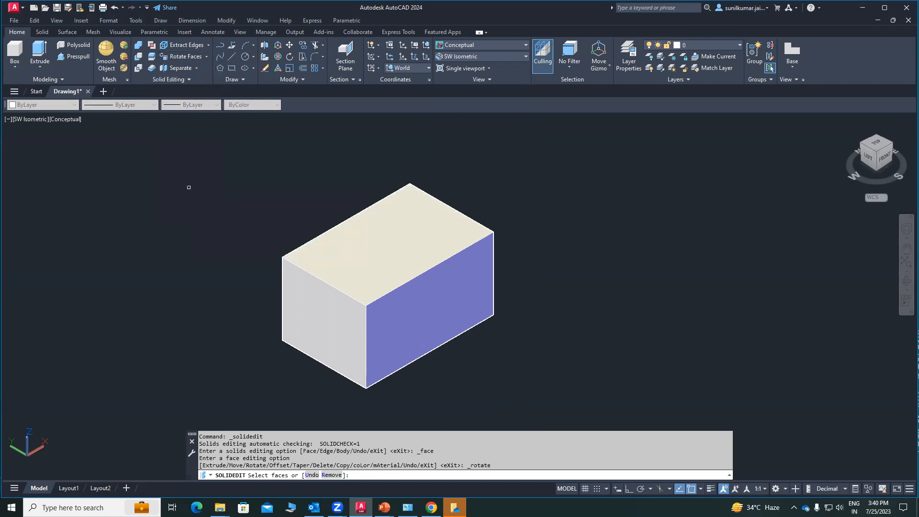
pyautogui.click(445, 308)
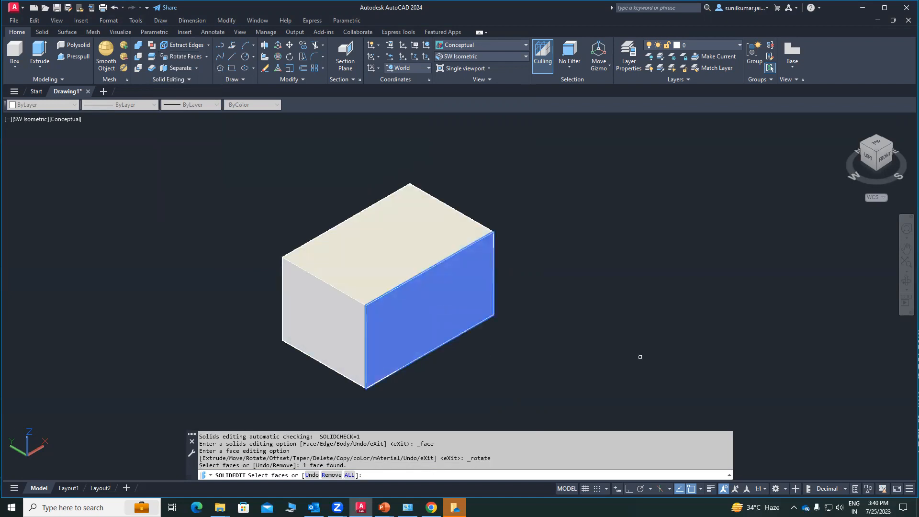
pyautogui.press('Return')
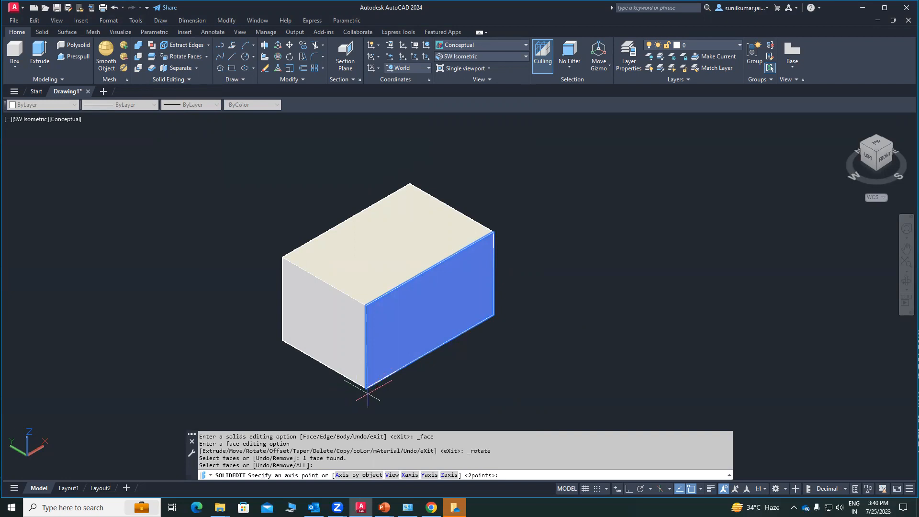
pyautogui.click(367, 386)
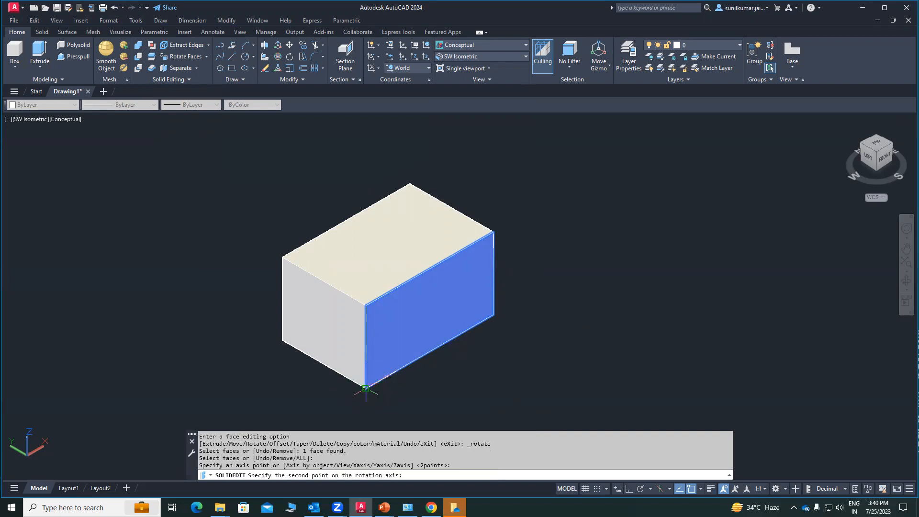
pyautogui.click(494, 314)
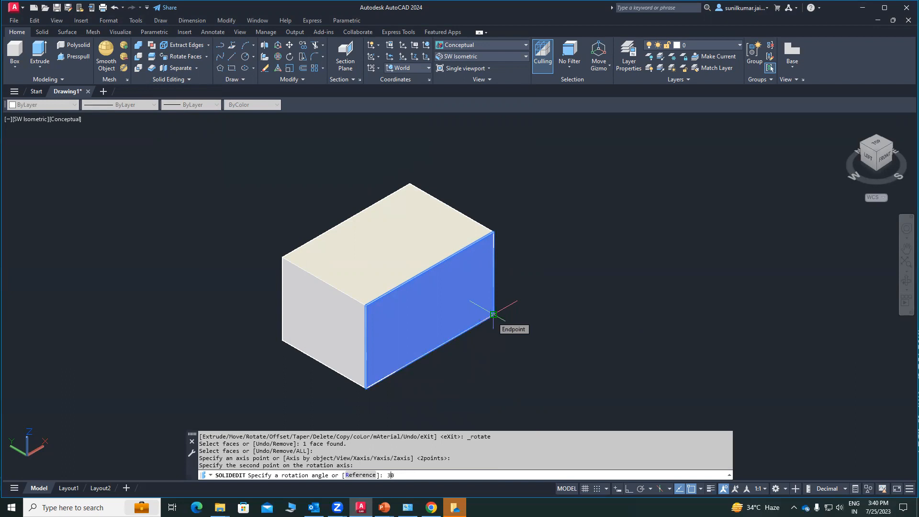
pyautogui.press('Return')
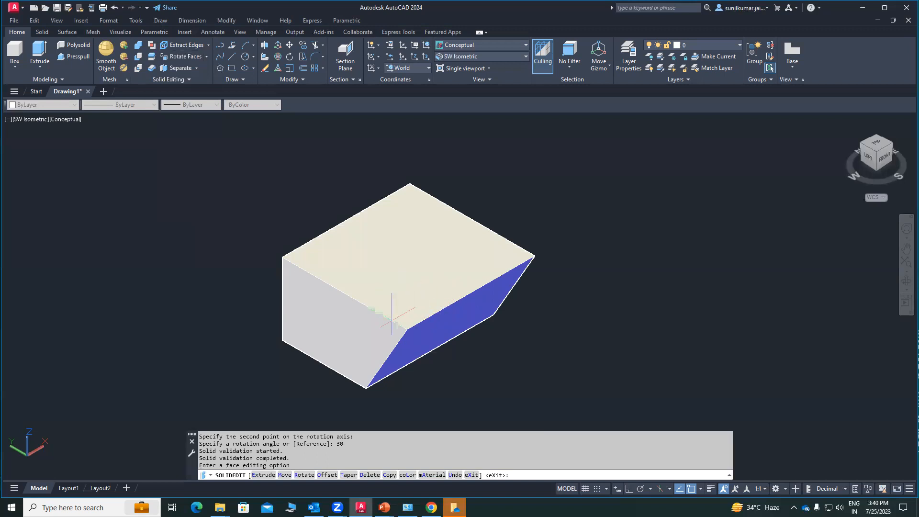
# Step: Orbit around the solid to inspect the slanted front face, and undo the face rotation
pyautogui.keyDown('shift'); pyautogui.moveTo(509, 303); pyautogui.dragTo(523, 261, button='middle'); pyautogui.keyUp('shift')
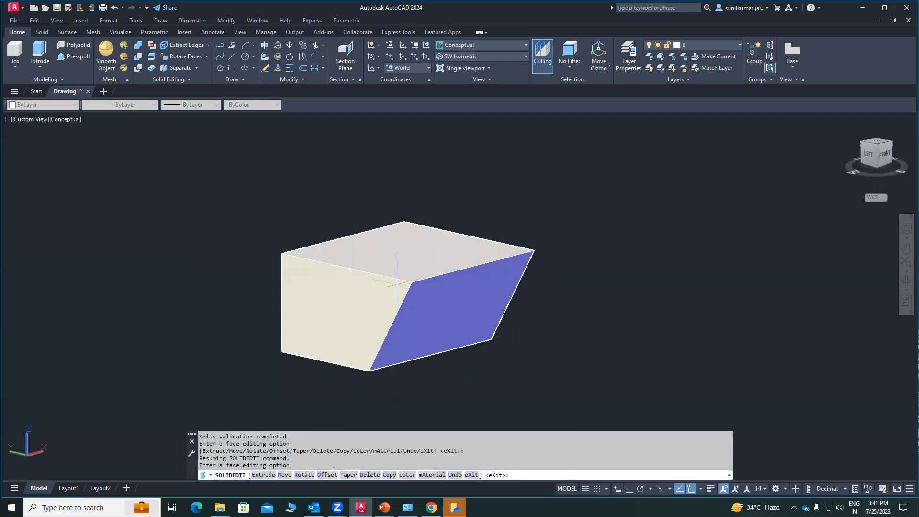
pyautogui.moveTo(497, 293)
pyautogui.keyDown('shift'); pyautogui.mouseDown(button='middle')
pyautogui.moveTo(493, 287)
pyautogui.moveTo(499, 302)
pyautogui.moveTo(488, 300)
pyautogui.mouseUp(button='middle'); pyautogui.keyUp('shift')
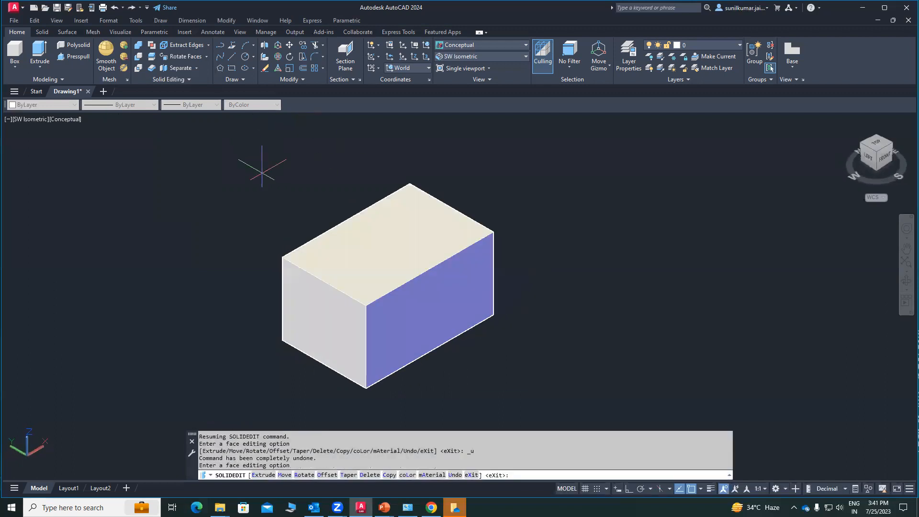
# Step: Copy the box's front face, using its lower-left corner as base point, to an empty area well away from the box
pyautogui.click(199, 56)
pyautogui.click(206, 57)
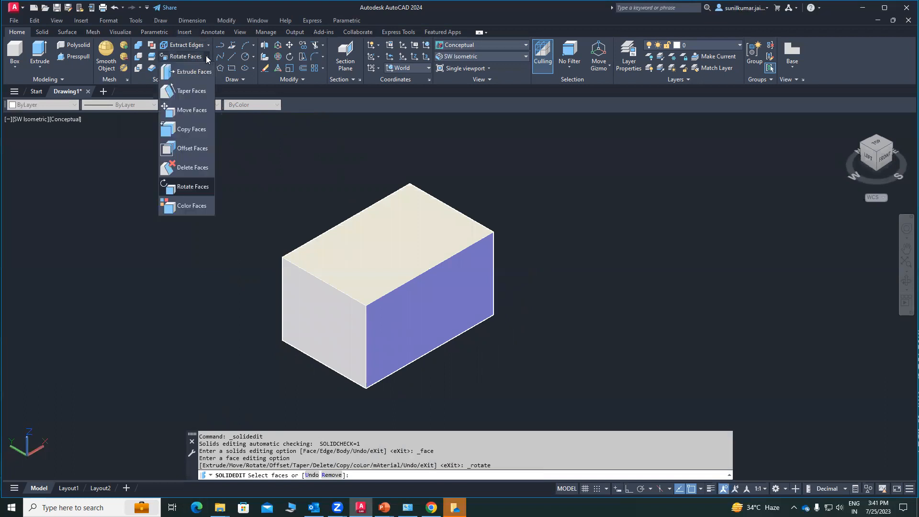
pyautogui.click(194, 129)
pyautogui.scroll(-3, 437, 302)
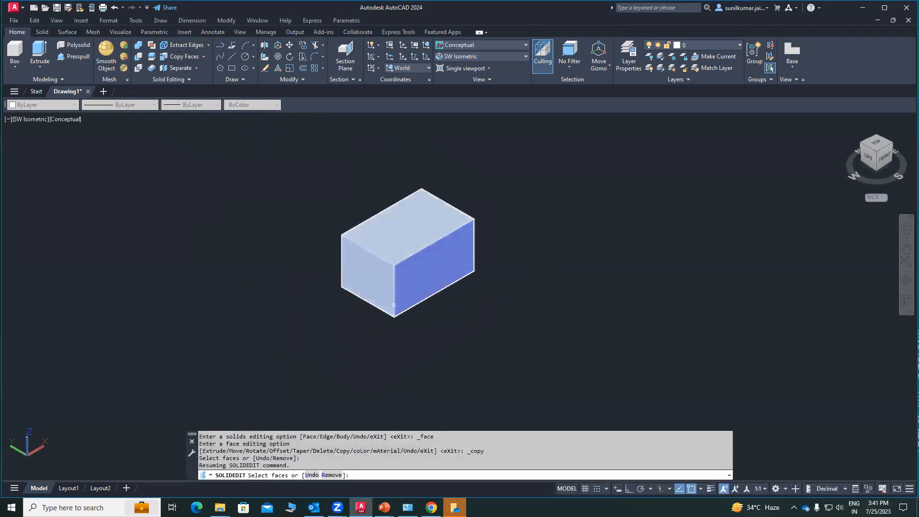
pyautogui.scroll(2, 444, 313)
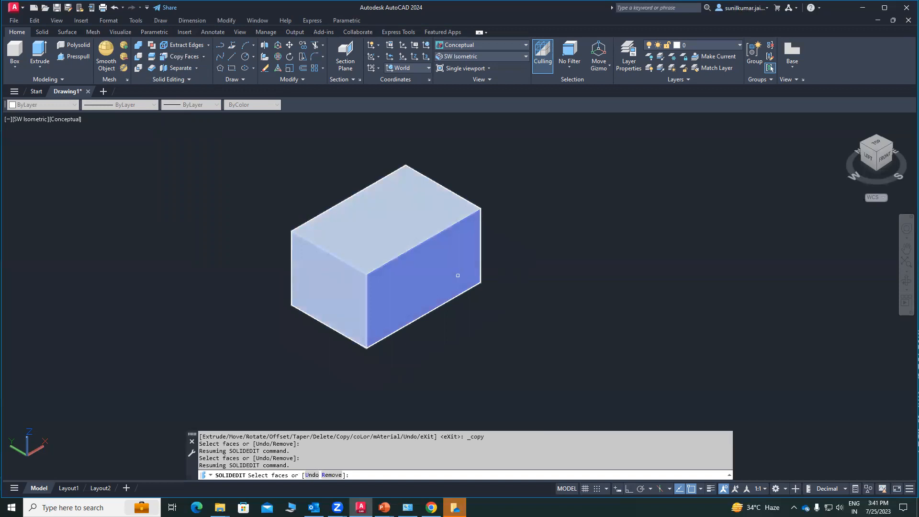
pyautogui.click(462, 252)
pyautogui.press('Return')
pyautogui.click(366, 348)
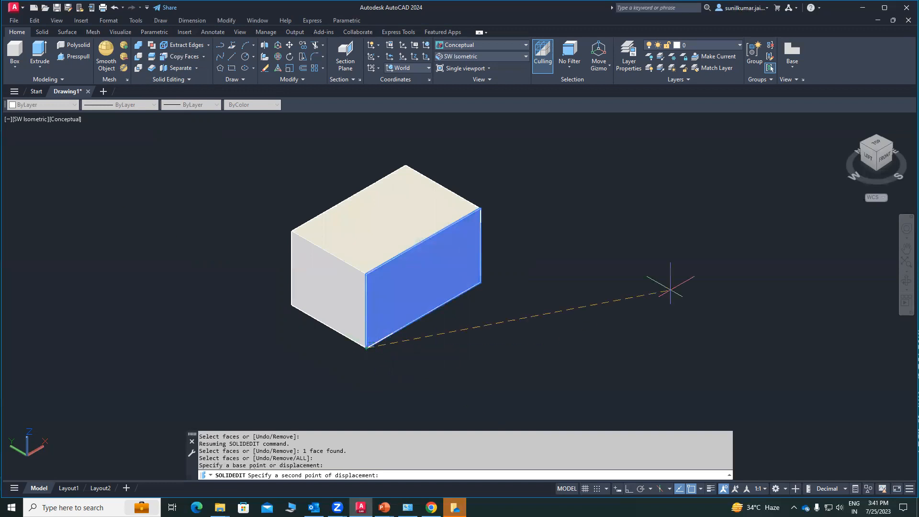
pyautogui.click(669, 200)
pyautogui.moveTo(561, 252); pyautogui.dragTo(369, 378, button='middle')
pyautogui.keyDown('shift'); pyautogui.moveTo(410, 322); pyautogui.dragTo(375, 312, button='middle'); pyautogui.keyUp('shift')
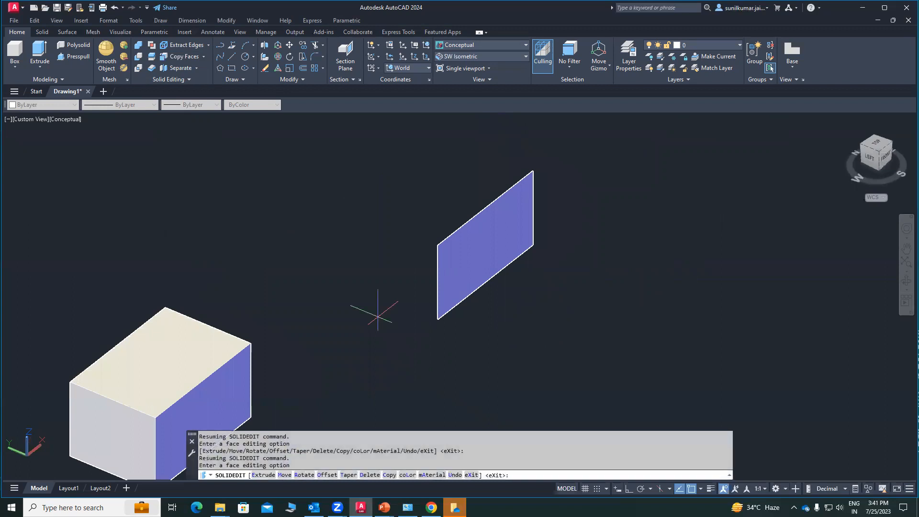
# Step: Extrude the copied face into a second solid box, deeper than the original
pyautogui.moveTo(353, 250); pyautogui.dragTo(221, 260, button='middle')
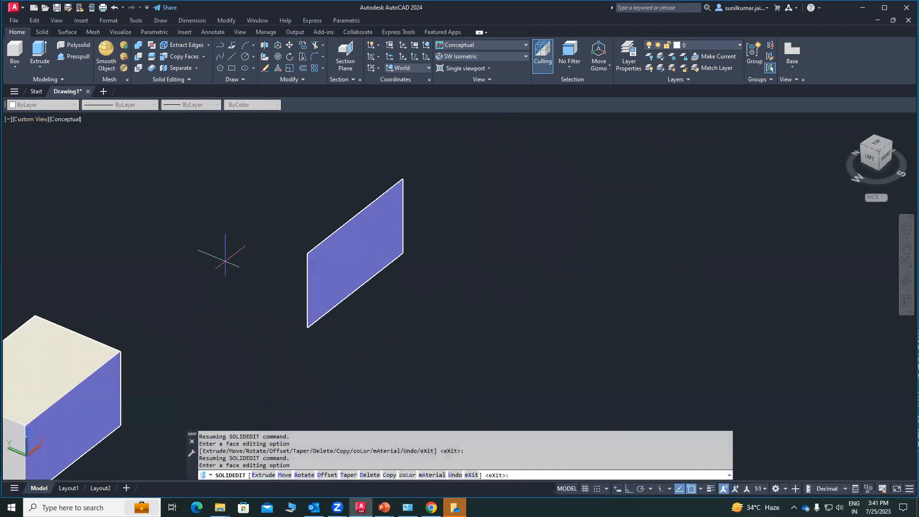
pyautogui.moveTo(360, 276); pyautogui.dragTo(358, 290, button='middle')
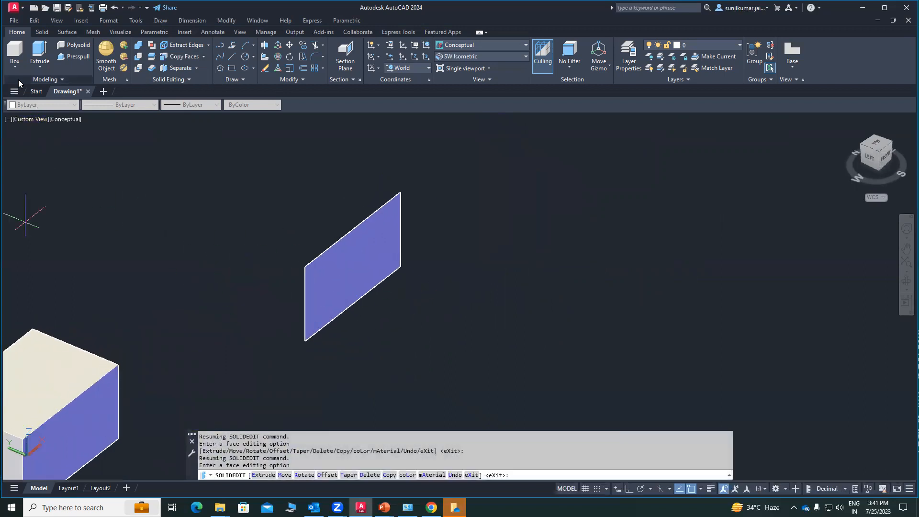
pyautogui.click(40, 55)
pyautogui.click(419, 310)
pyautogui.click(312, 241)
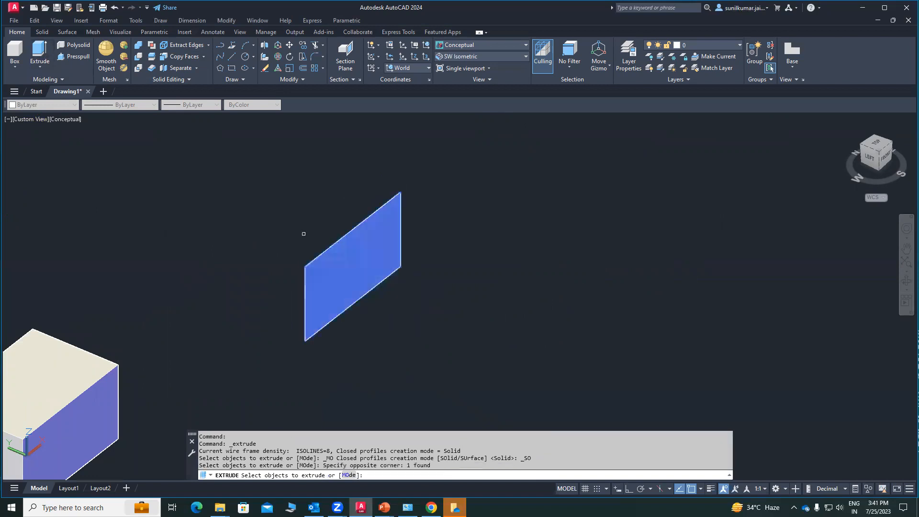
pyautogui.press('Return')
pyautogui.scroll(-2, 422, 149)
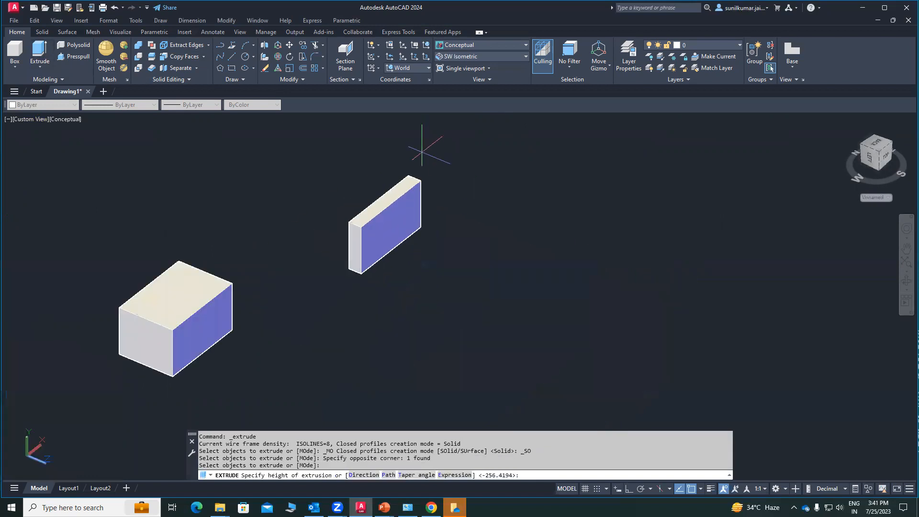
pyautogui.moveTo(533, 281)
pyautogui.keyDown('shift'); pyautogui.mouseDown(button='middle')
pyautogui.moveTo(473, 268)
pyautogui.moveTo(520, 283)
pyautogui.mouseUp(button='middle'); pyautogui.keyUp('shift')
pyautogui.moveTo(330, 299); pyautogui.dragTo(457, 254, button='middle')
pyautogui.scroll(2, 378, 272)
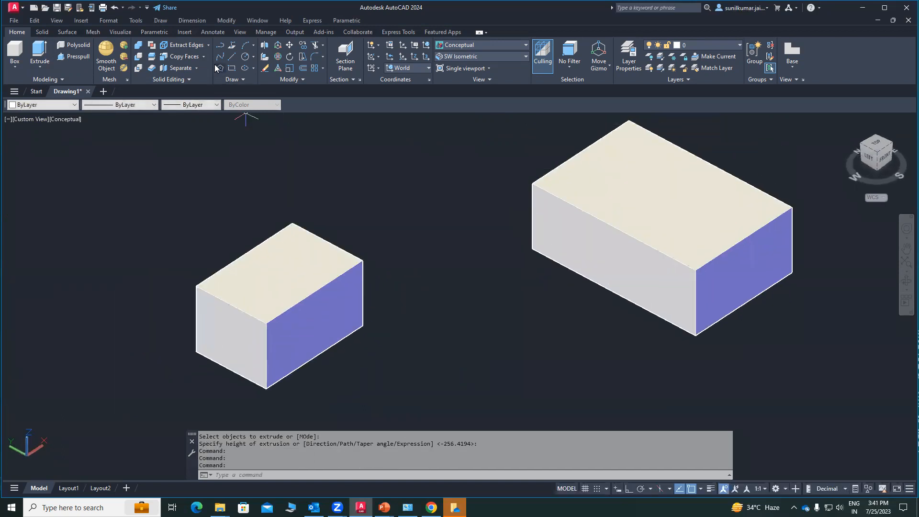
# Step: Move the second box's top face down from its near corner to the midpoint of the vertical edge below
pyautogui.click(204, 57)
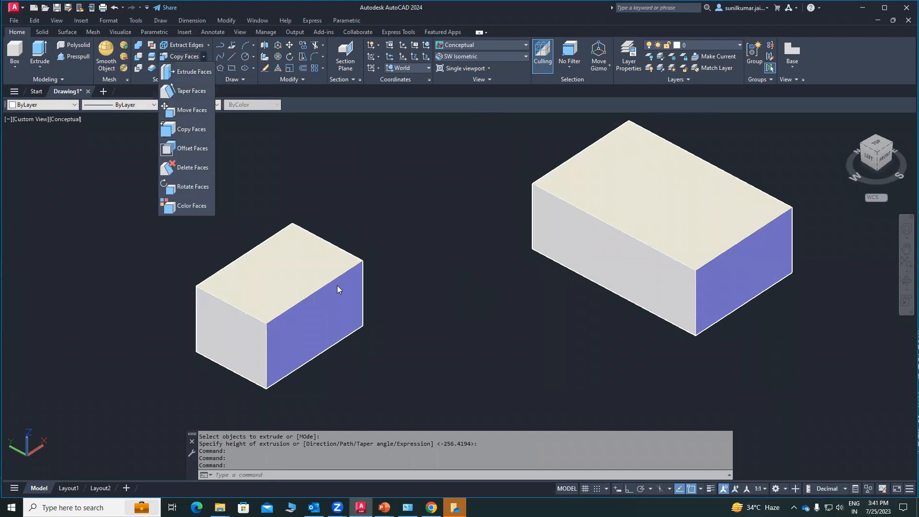
pyautogui.moveTo(377, 201); pyautogui.dragTo(128, 225, button='middle')
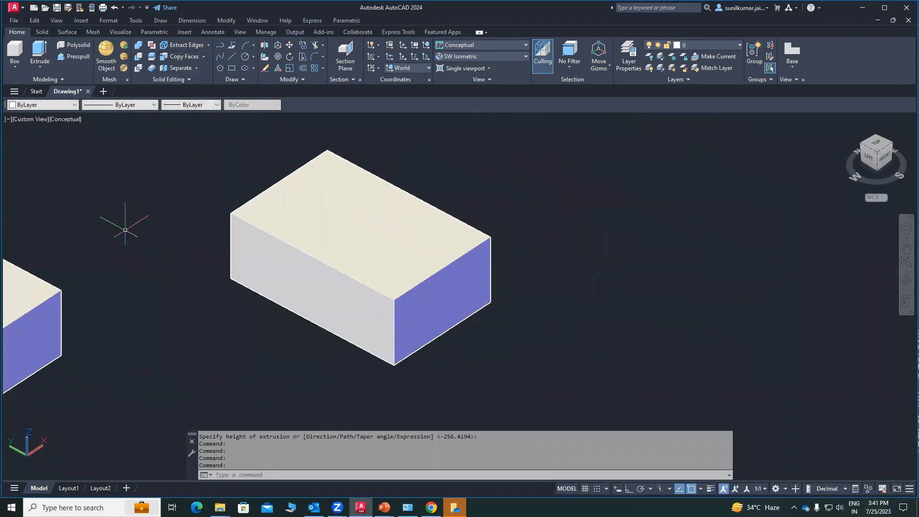
pyautogui.click(204, 58)
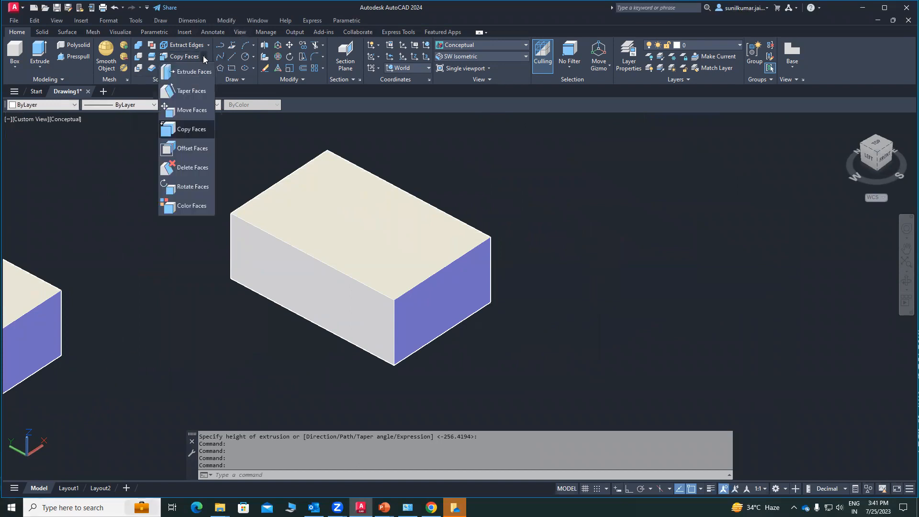
pyautogui.click(199, 110)
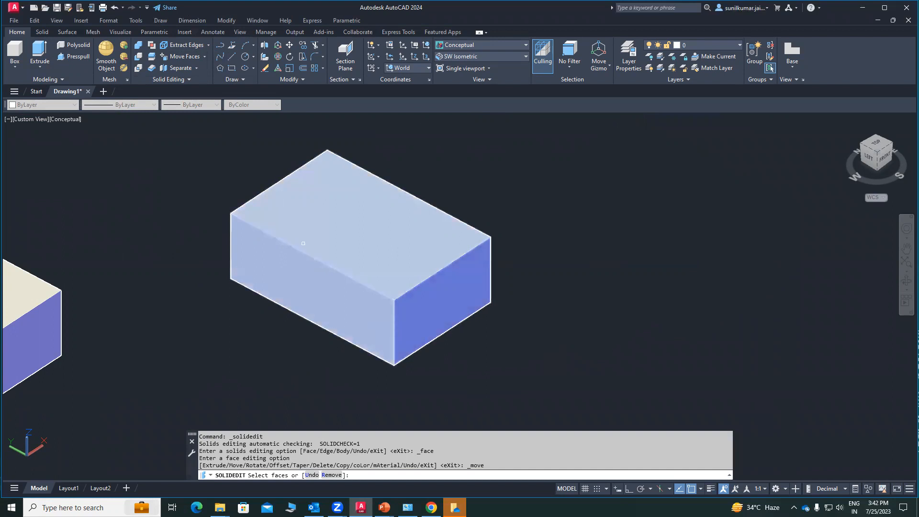
pyautogui.click(344, 220)
pyautogui.press('Return')
pyautogui.click(395, 298)
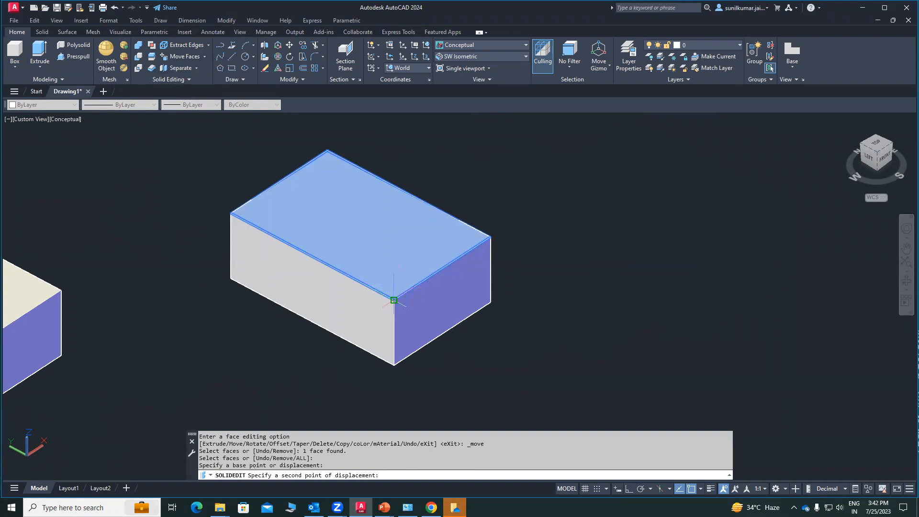
pyautogui.click(394, 331)
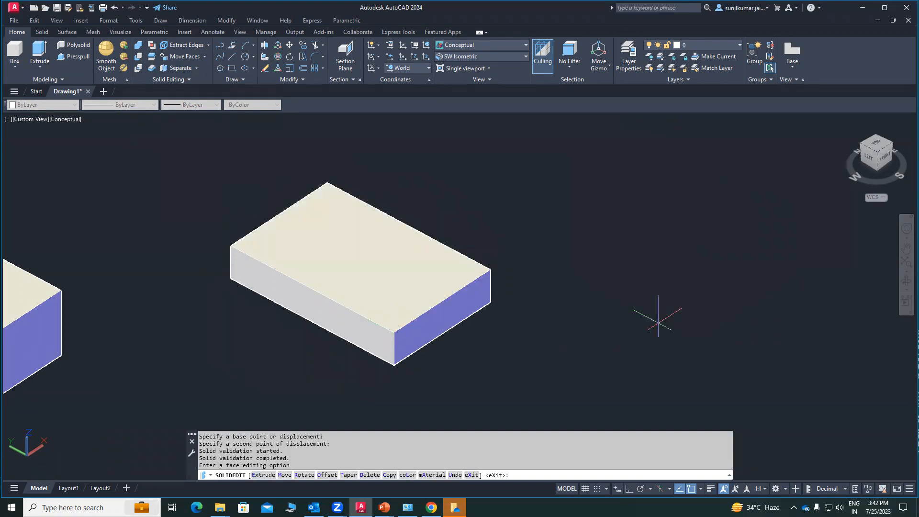
pyautogui.moveTo(615, 293)
pyautogui.keyDown('shift'); pyautogui.mouseDown(button='middle')
pyautogui.moveTo(557, 281)
pyautogui.moveTo(602, 280)
pyautogui.moveTo(616, 294)
pyautogui.mouseUp(button='middle'); pyautogui.keyUp('shift')
pyautogui.moveTo(523, 276); pyautogui.dragTo(524, 257, button='middle')
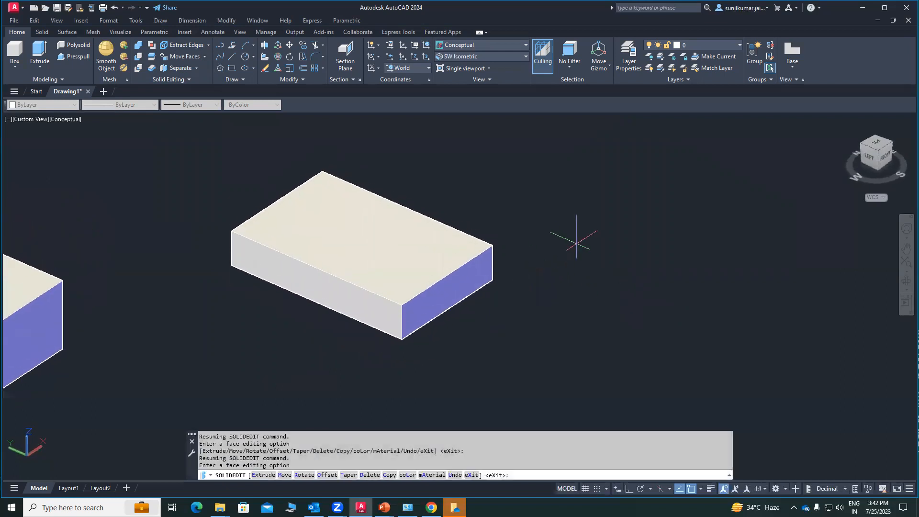
pyautogui.moveTo(203, 150); pyautogui.dragTo(193, 155, button='middle')
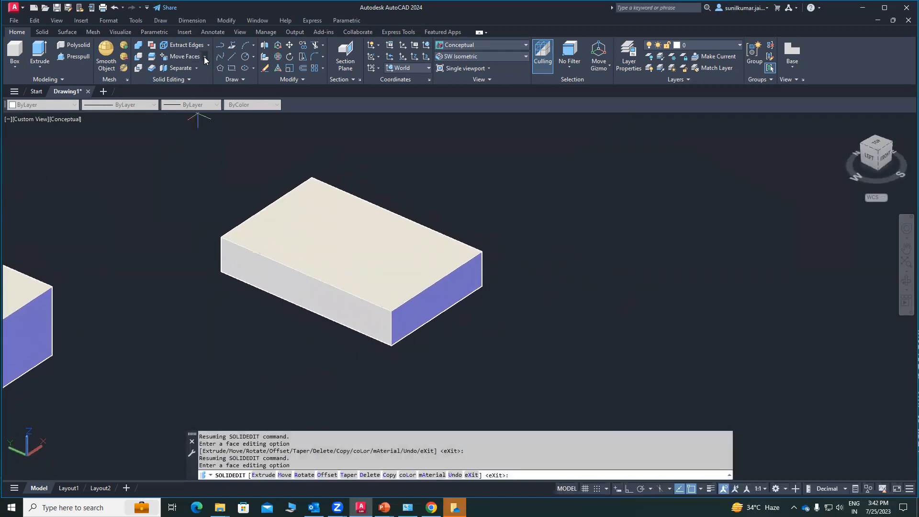
pyautogui.click(205, 58)
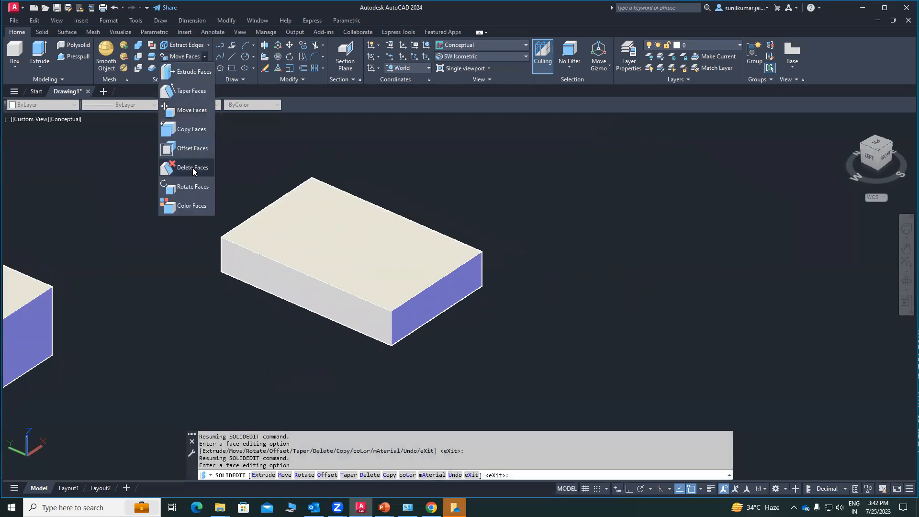
pyautogui.moveTo(268, 253); pyautogui.dragTo(318, 227, button='middle')
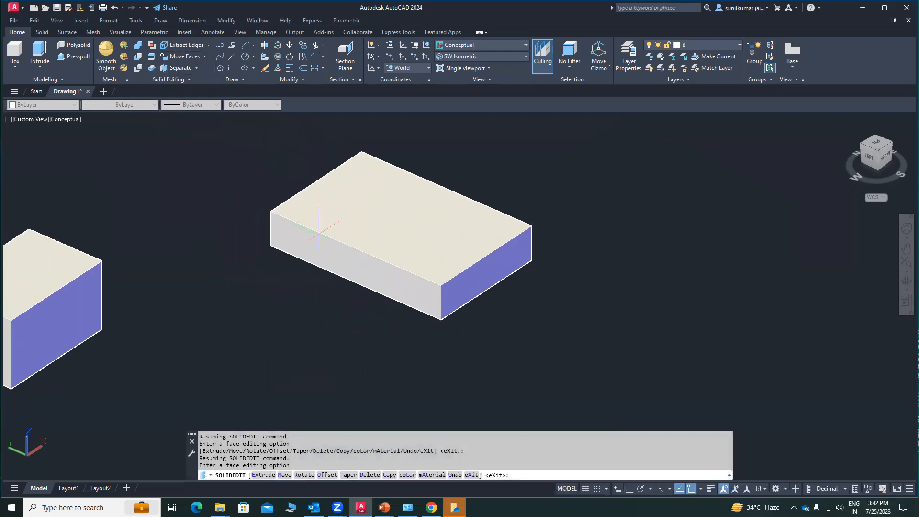
pyautogui.scroll(3, 335, 222)
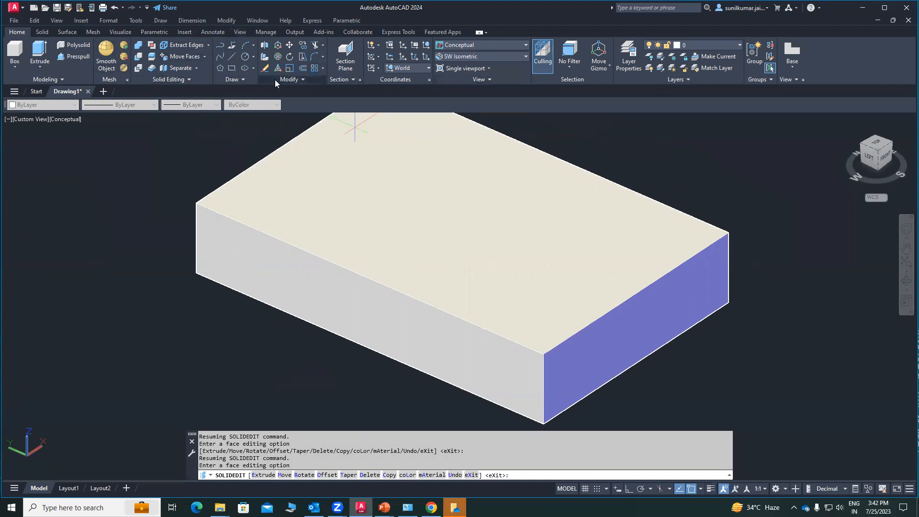
pyautogui.click(64, 82)
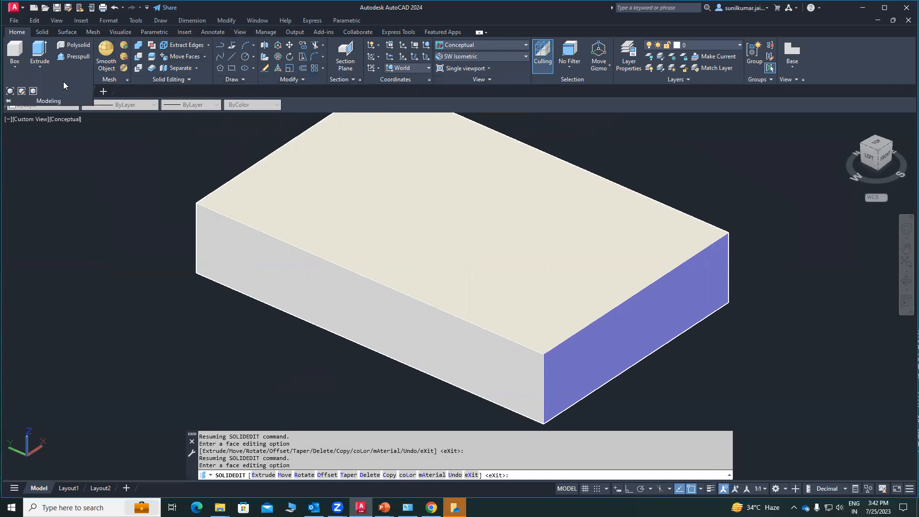
pyautogui.click(199, 68)
pyautogui.click(204, 58)
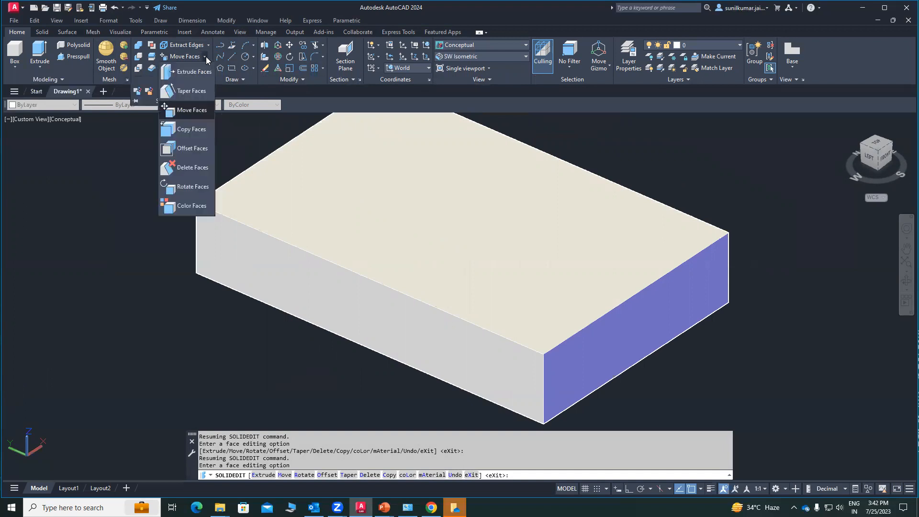
pyautogui.click(206, 58)
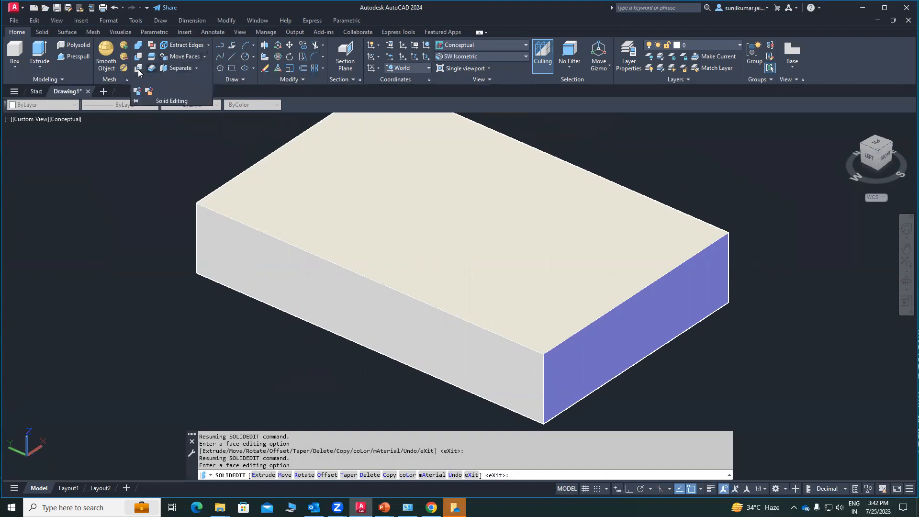
pyautogui.click(209, 45)
pyautogui.click(208, 45)
pyautogui.click(306, 82)
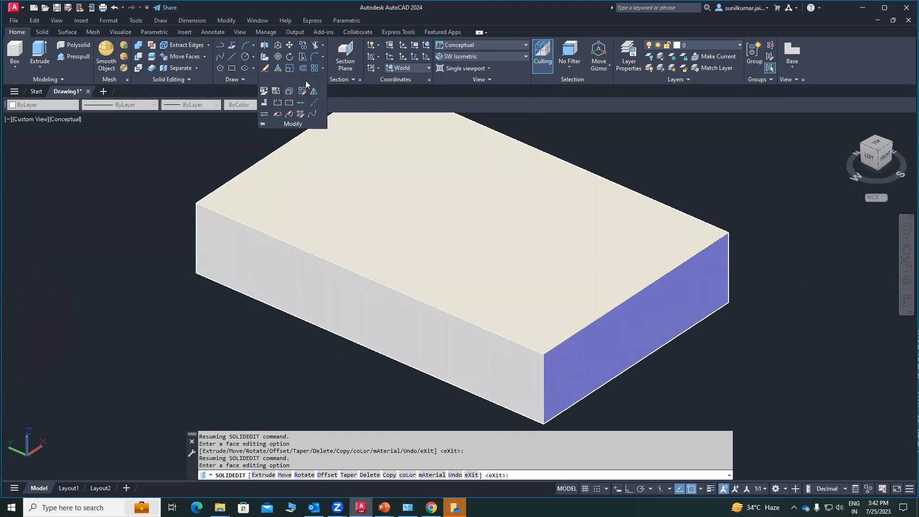
# Step: Fillet the long upper edge of the second box's left side with a radius of 10
pyautogui.click(226, 20)
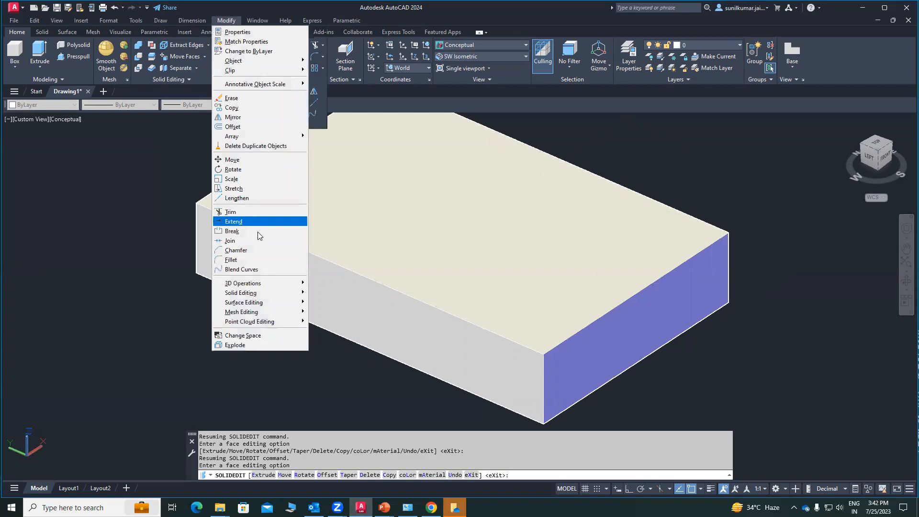
pyautogui.click(251, 259)
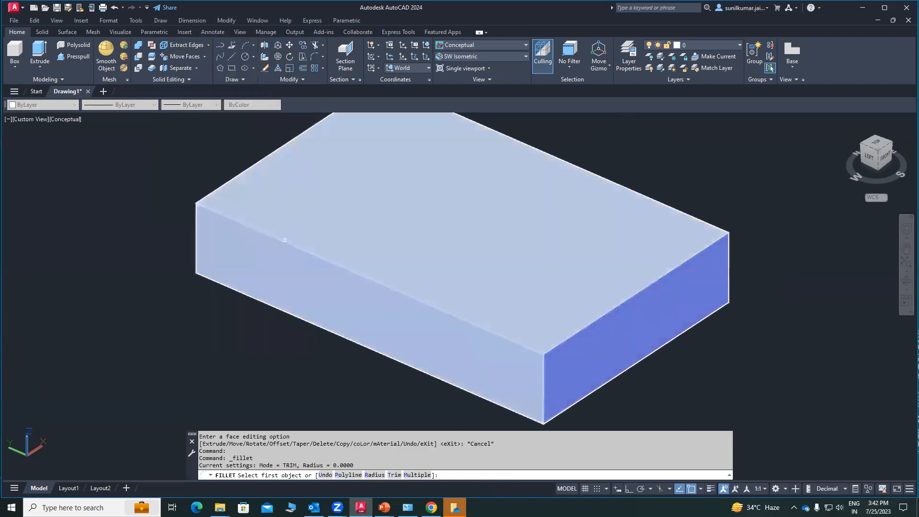
pyautogui.click(242, 223)
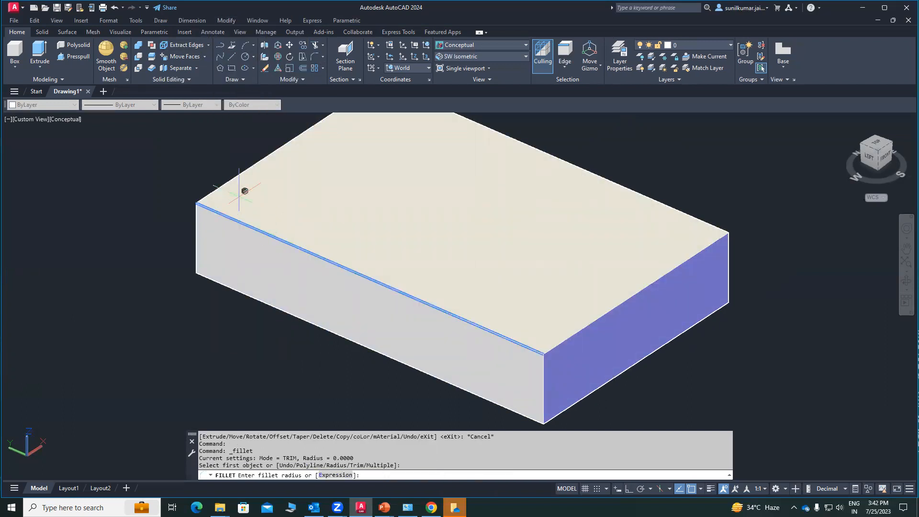
pyautogui.write('10')
pyautogui.press('Return')
pyautogui.press('Return')
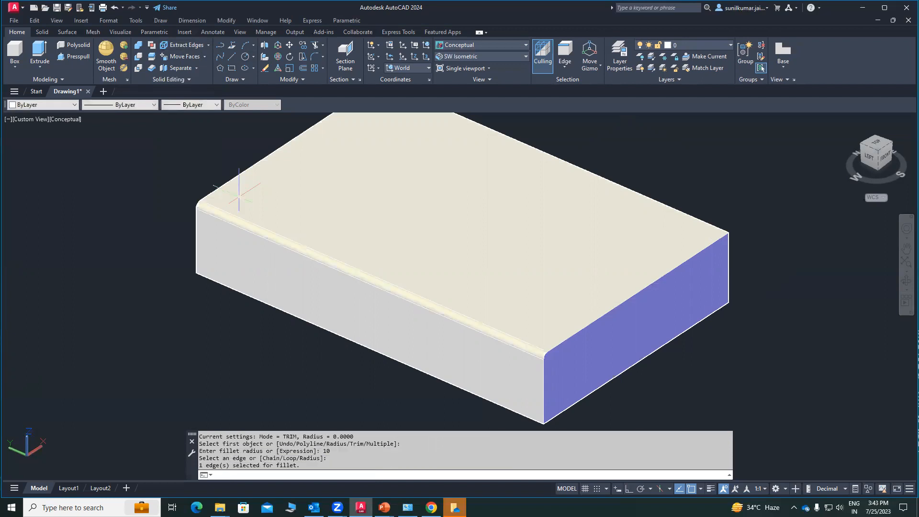
# Step: Delete the rounded fillet face along the second box's long upper edge using Delete Faces
pyautogui.scroll(4, 236, 204)
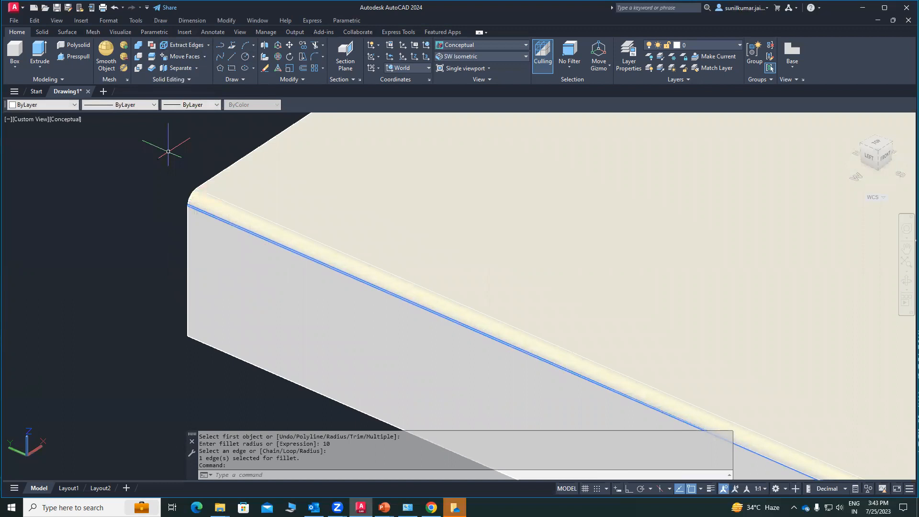
pyautogui.click(205, 58)
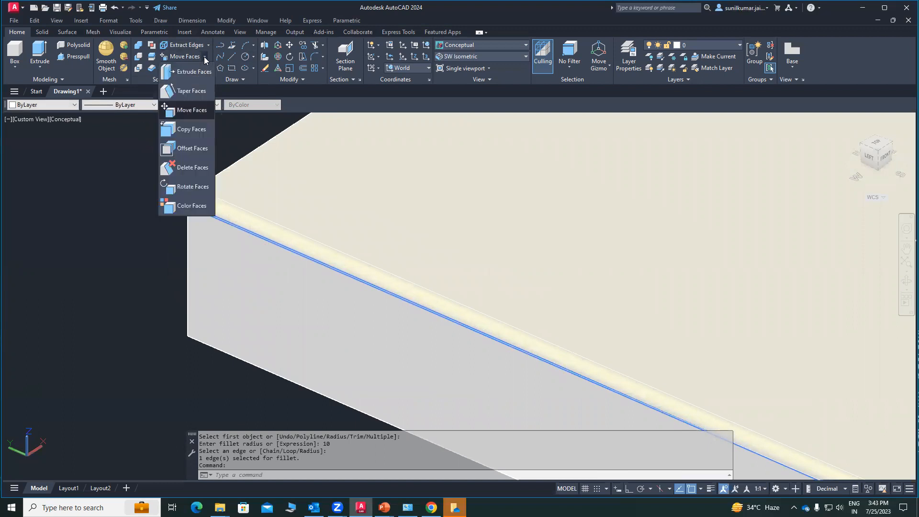
pyautogui.click(187, 162)
pyautogui.click(219, 211)
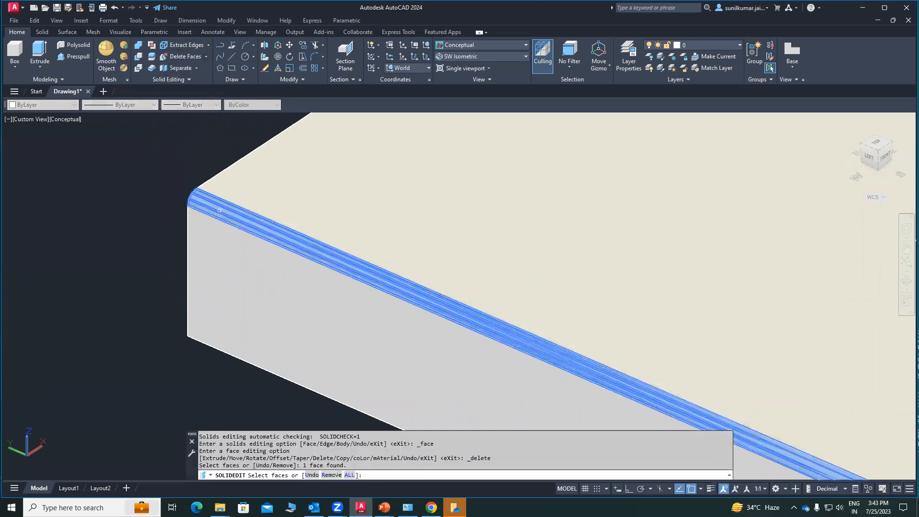
pyautogui.press('Return')
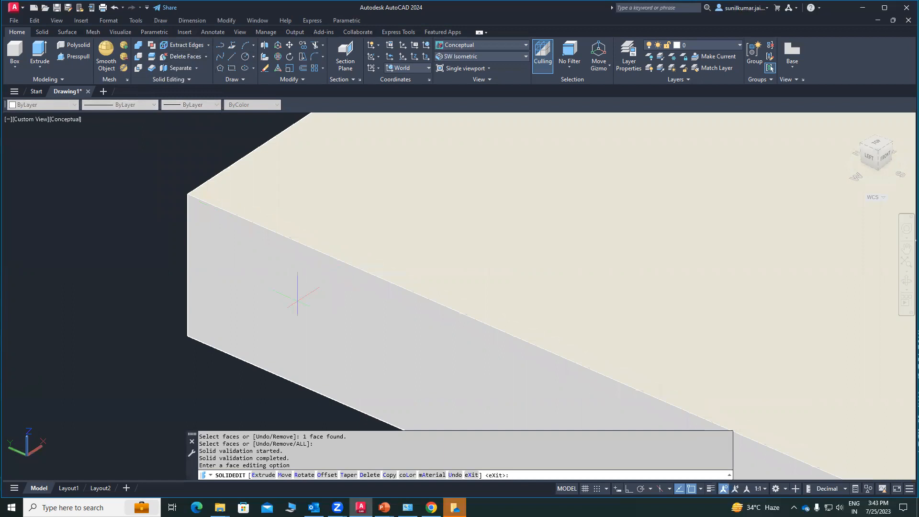
# Step: Offset the long left side face of the second box outward by 100 using Offset Faces
pyautogui.keyDown('shift'); pyautogui.moveTo(191, 264); pyautogui.dragTo(348, 314, button='middle'); pyautogui.keyUp('shift')
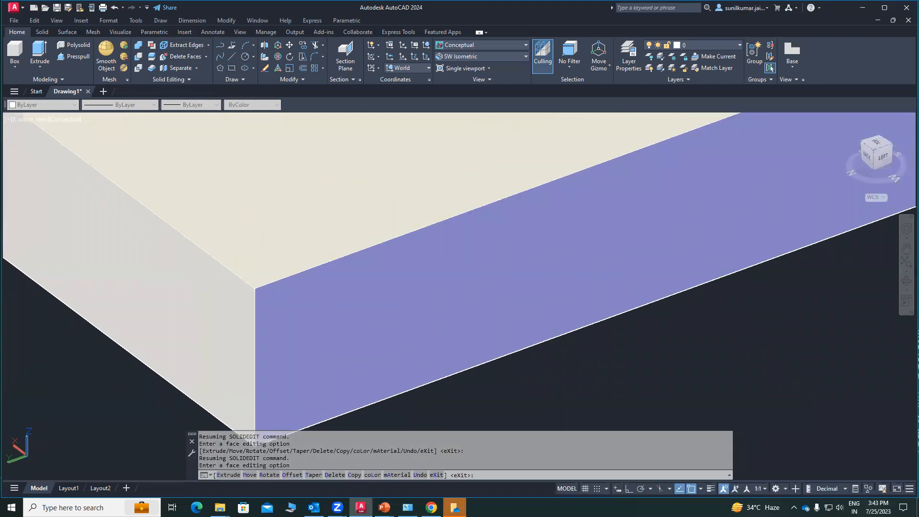
pyautogui.click(206, 57)
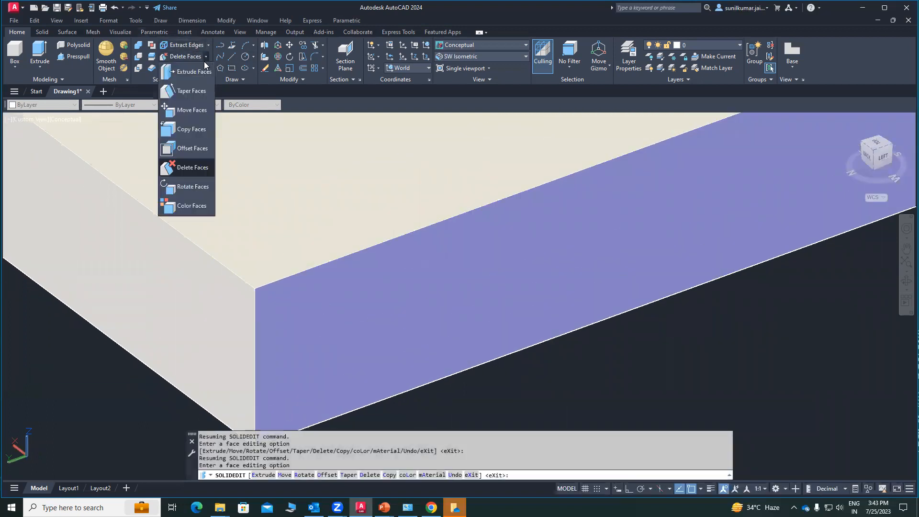
pyautogui.click(191, 149)
pyautogui.scroll(-2, 396, 219)
pyautogui.scroll(-3, 395, 219)
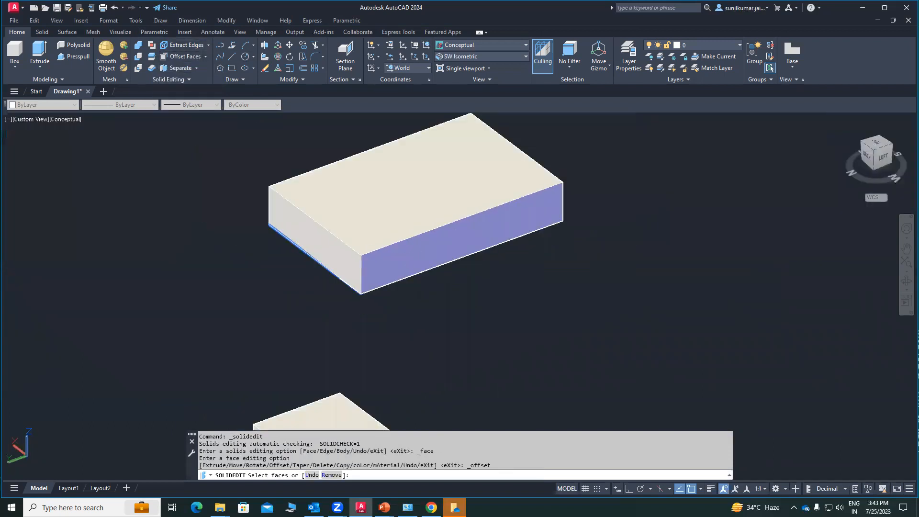
pyautogui.click(409, 261)
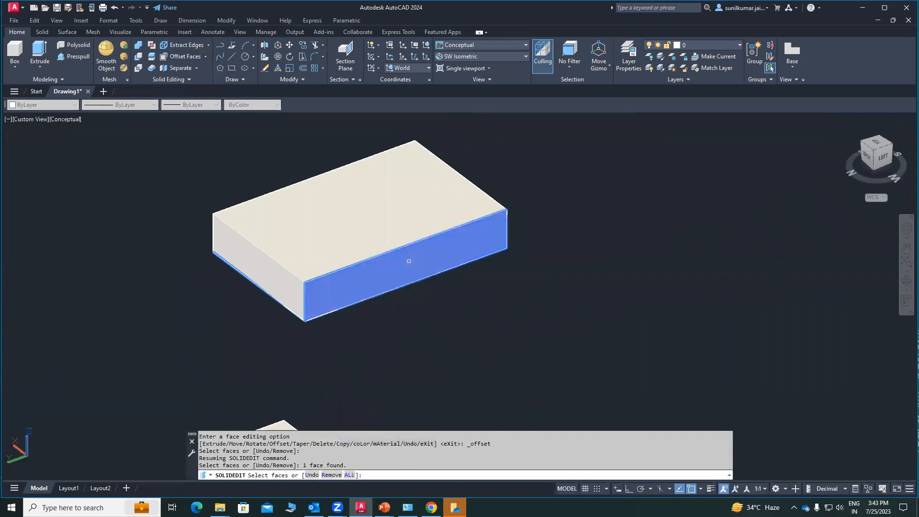
pyautogui.press('Return')
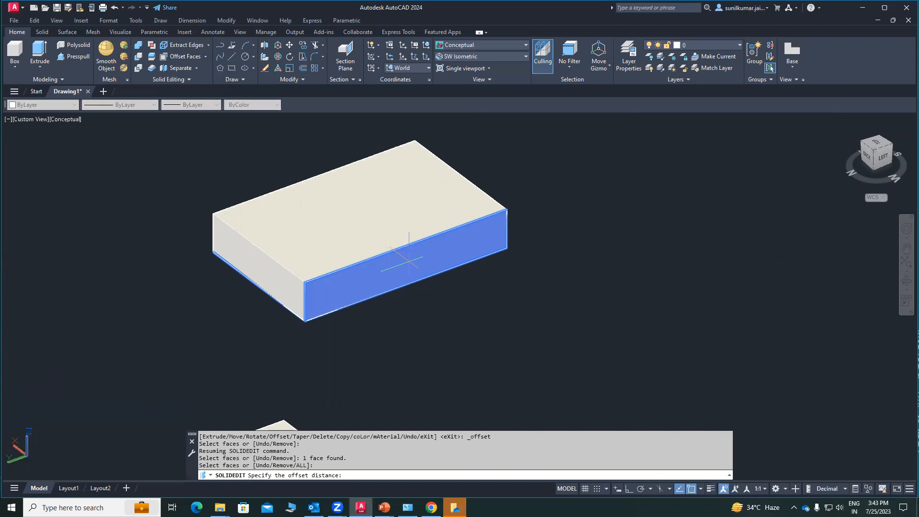
pyautogui.press('Return')
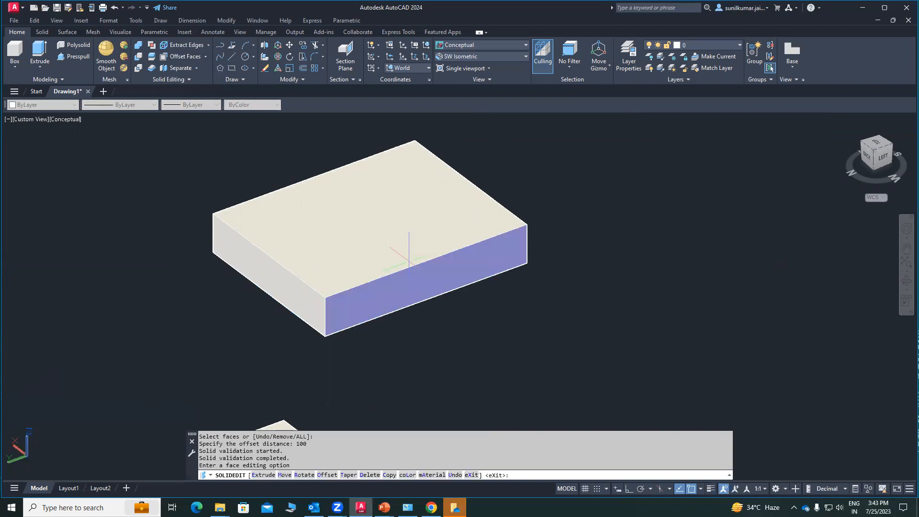
# Step: Color the second box's top face and long left side face red, index color 10, using Color Faces
pyautogui.keyDown('shift'); pyautogui.moveTo(421, 338); pyautogui.dragTo(431, 322, button='middle'); pyautogui.keyUp('shift')
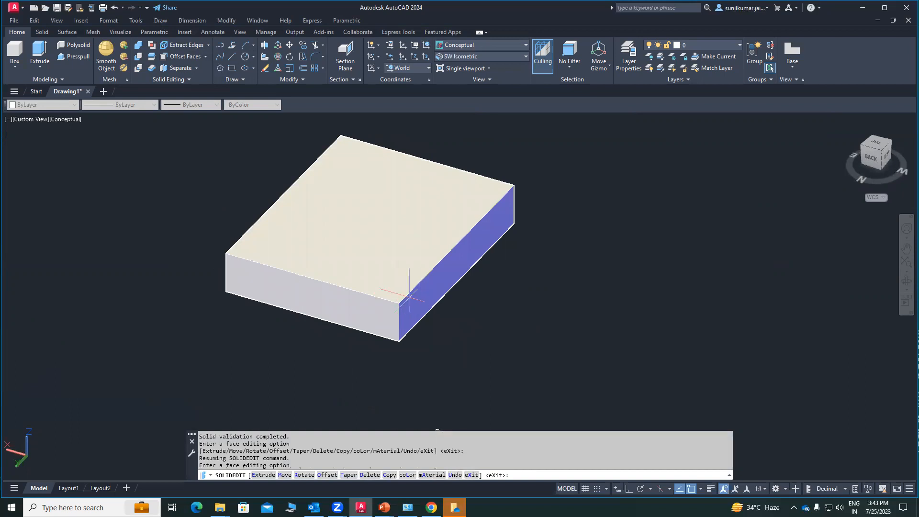
pyautogui.scroll(-4, 449, 293)
pyautogui.moveTo(445, 288); pyautogui.dragTo(381, 320, button='middle')
pyautogui.scroll(3, 333, 284)
pyautogui.scroll(2, 322, 225)
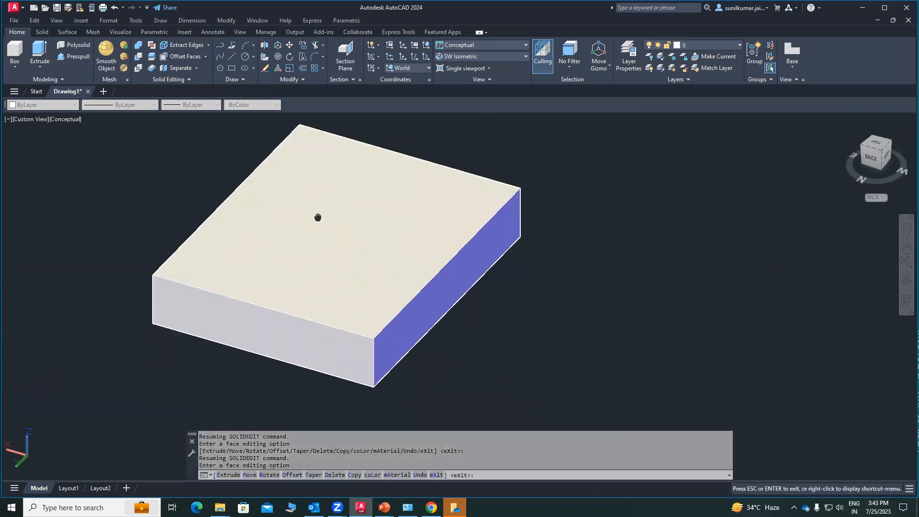
pyautogui.click(207, 56)
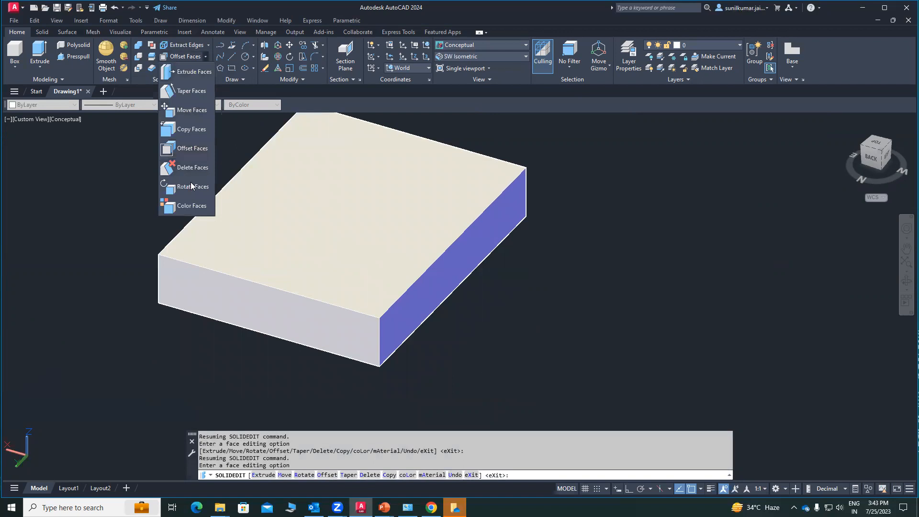
pyautogui.click(190, 206)
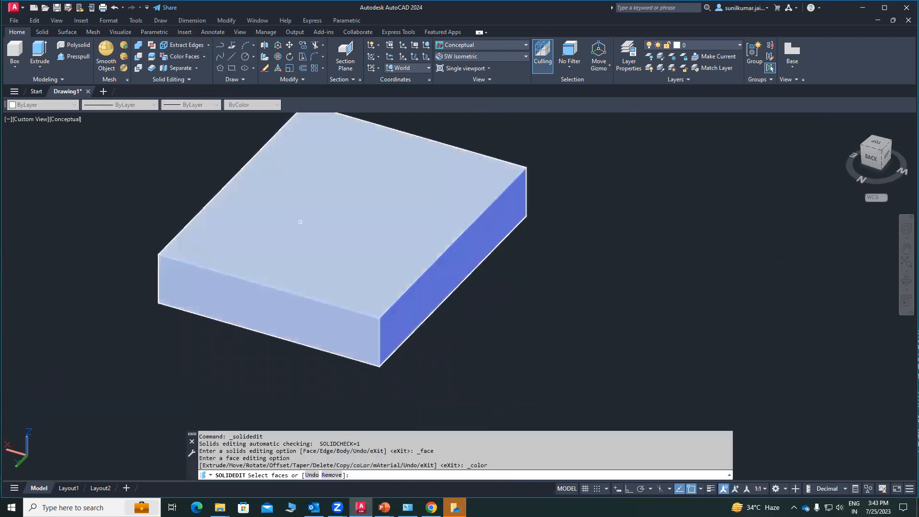
pyautogui.click(318, 270)
pyautogui.click(408, 320)
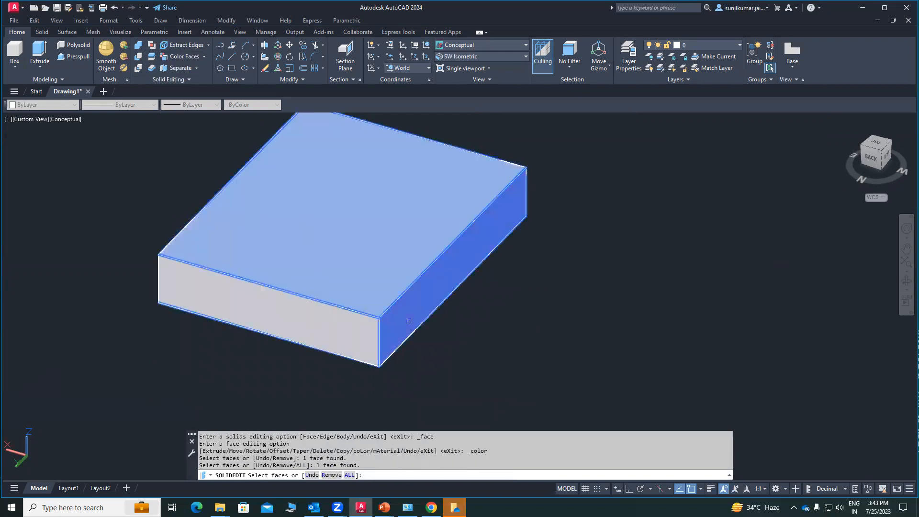
pyautogui.press('Return')
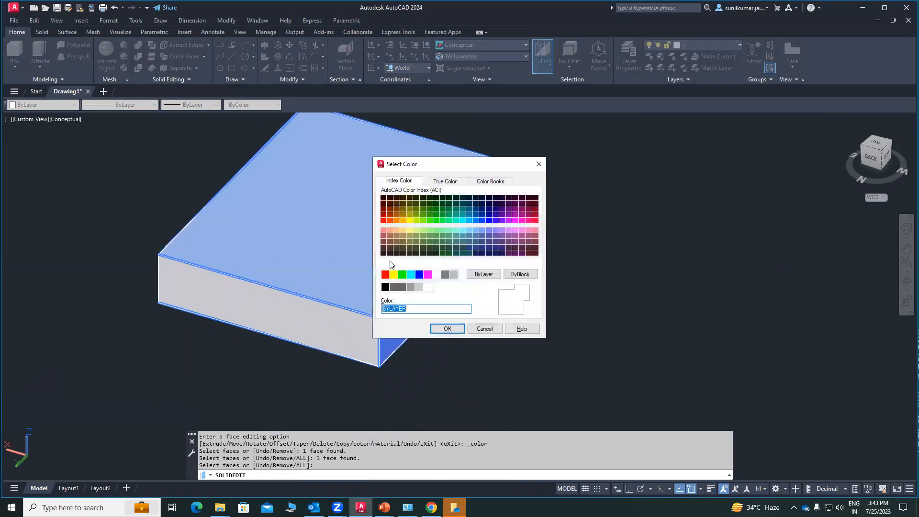
pyautogui.click(383, 221)
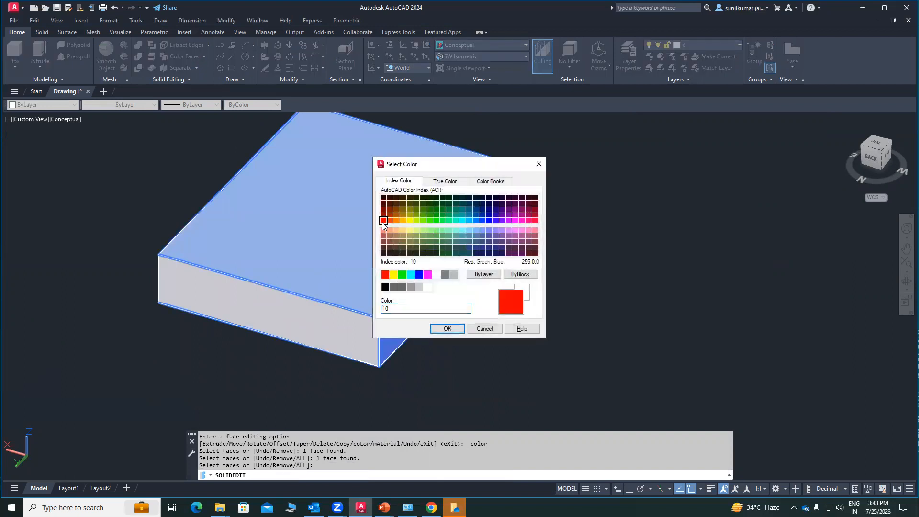
pyautogui.click(447, 328)
pyautogui.moveTo(476, 338)
pyautogui.keyDown('shift'); pyautogui.mouseDown(button='middle')
pyautogui.moveTo(423, 322)
pyautogui.moveTo(435, 254)
pyautogui.moveTo(429, 276)
pyautogui.moveTo(349, 335)
pyautogui.moveTo(263, 318)
pyautogui.moveTo(495, 337)
pyautogui.moveTo(462, 340)
pyautogui.mouseUp(button='middle'); pyautogui.keyUp('shift')
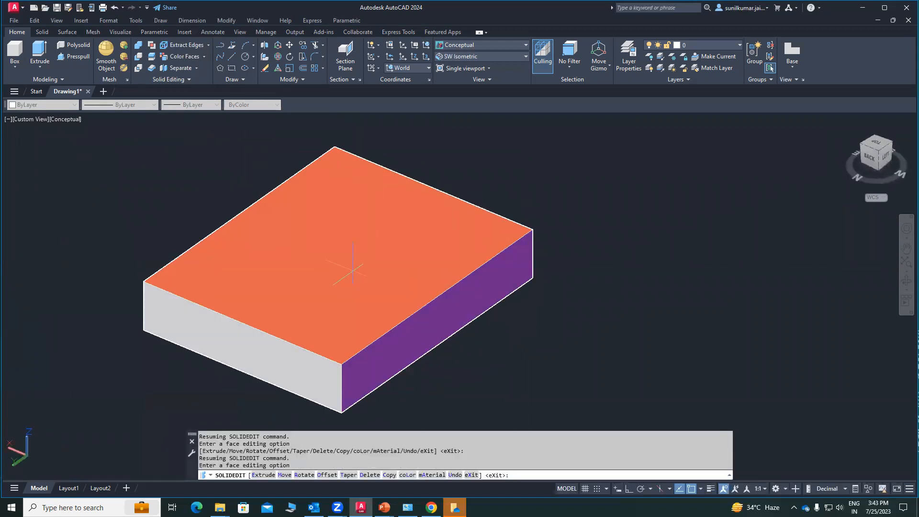
pyautogui.moveTo(353, 269); pyautogui.dragTo(392, 239, button='middle')
pyautogui.moveTo(330, 265); pyautogui.dragTo(330, 273, button='middle')
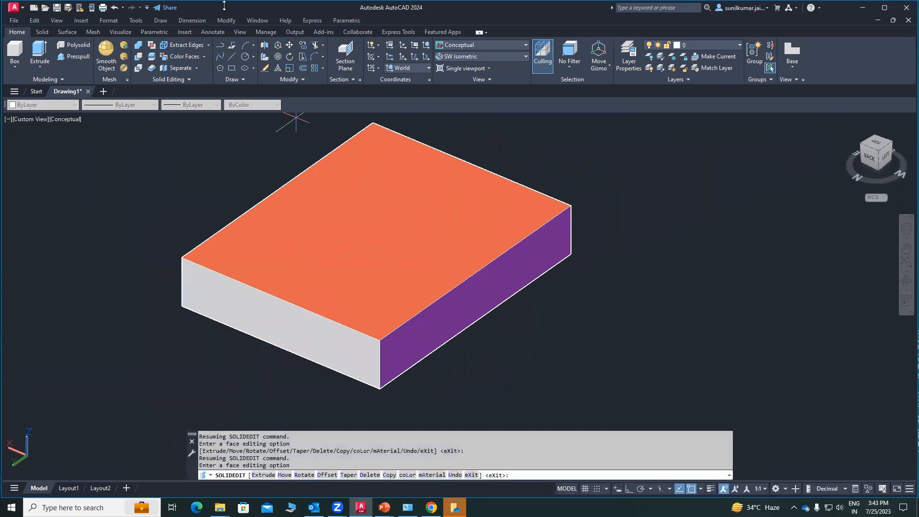
pyautogui.moveTo(291, 218); pyautogui.dragTo(313, 192, button='middle')
pyautogui.scroll(-3, 312, 192)
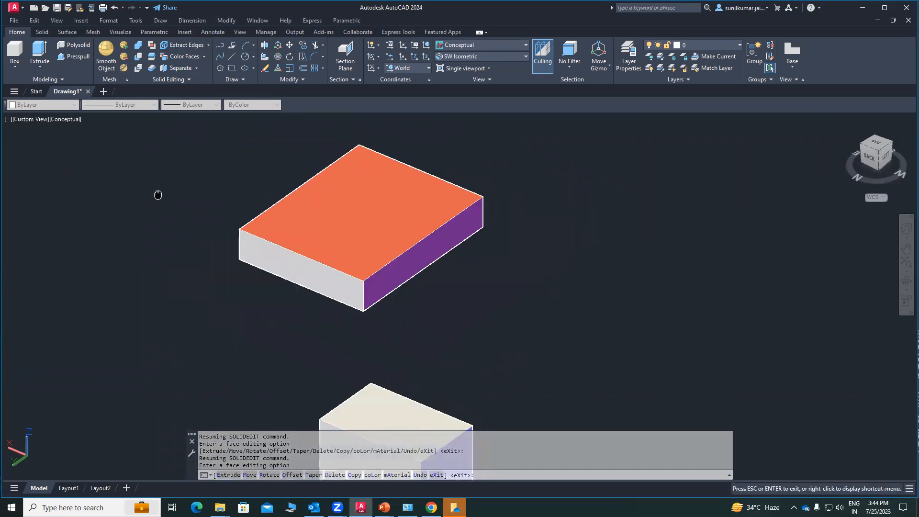
pyautogui.scroll(5, 158, 195)
pyautogui.moveTo(227, 241); pyautogui.dragTo(65, 209, button='middle')
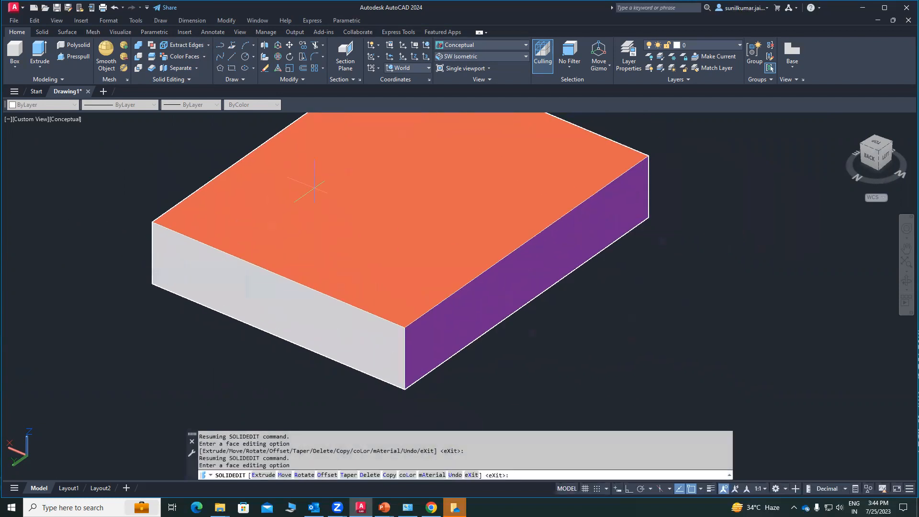
pyautogui.moveTo(276, 105); pyautogui.dragTo(245, 122, button='middle')
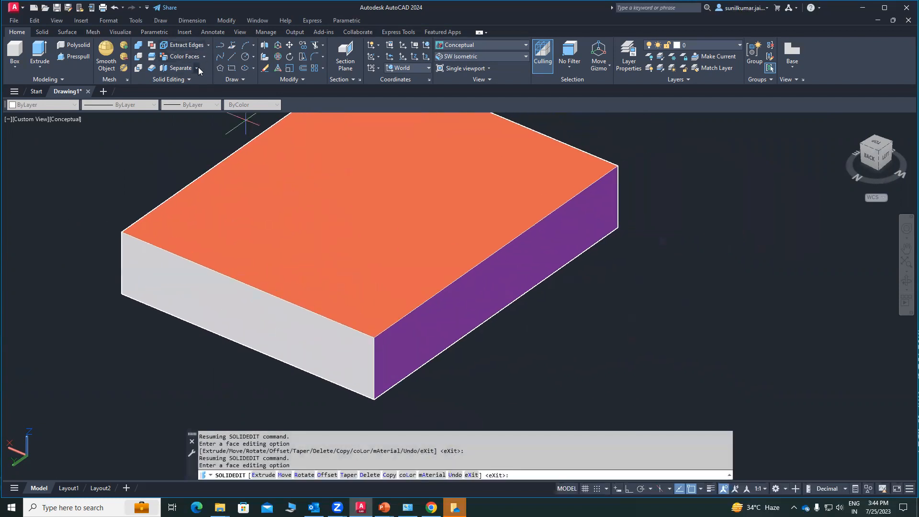
pyautogui.click(197, 68)
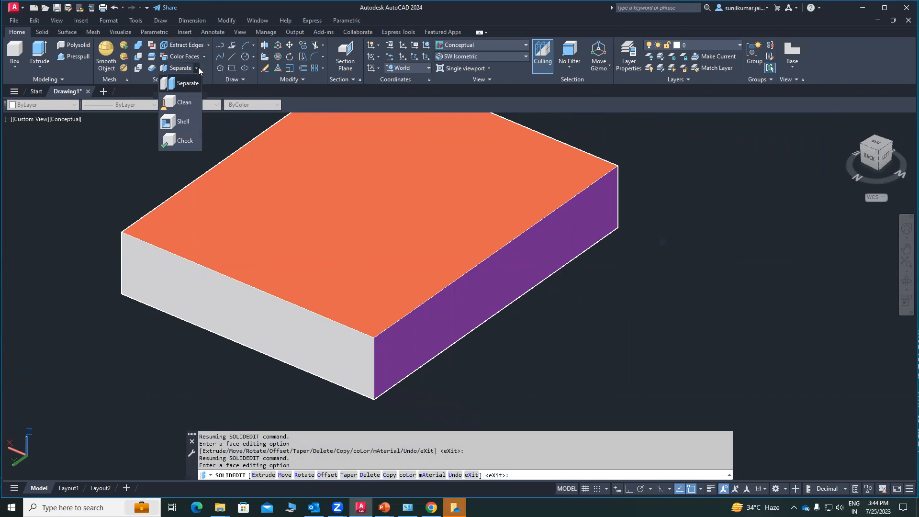
pyautogui.click(199, 58)
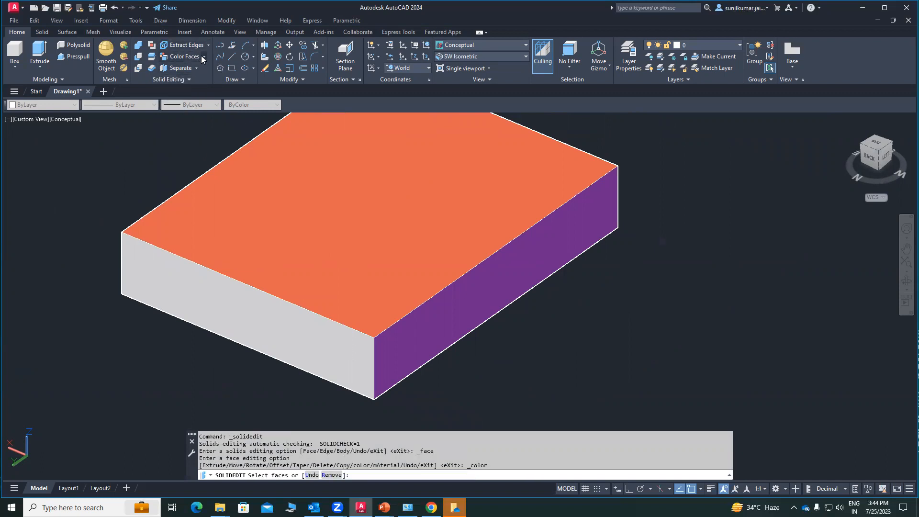
pyautogui.click(201, 56)
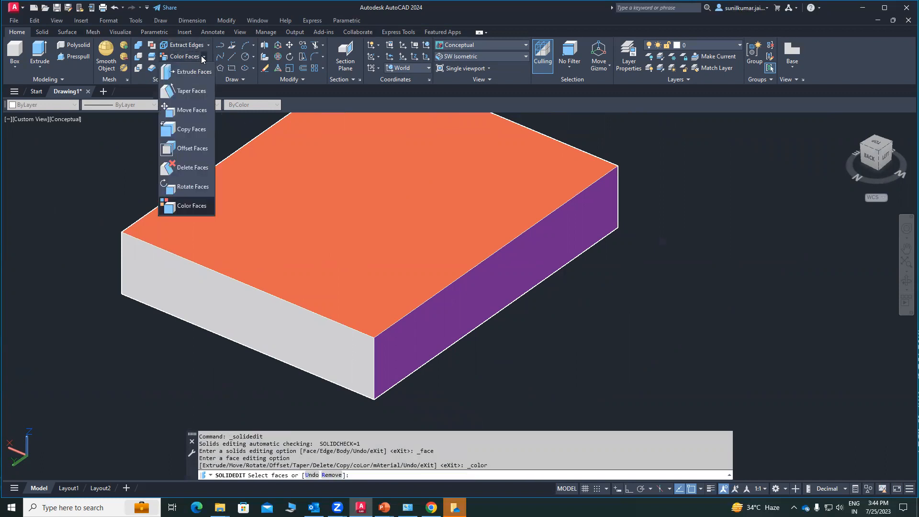
pyautogui.click(200, 56)
pyautogui.moveTo(513, 235); pyautogui.dragTo(500, 253, button='middle')
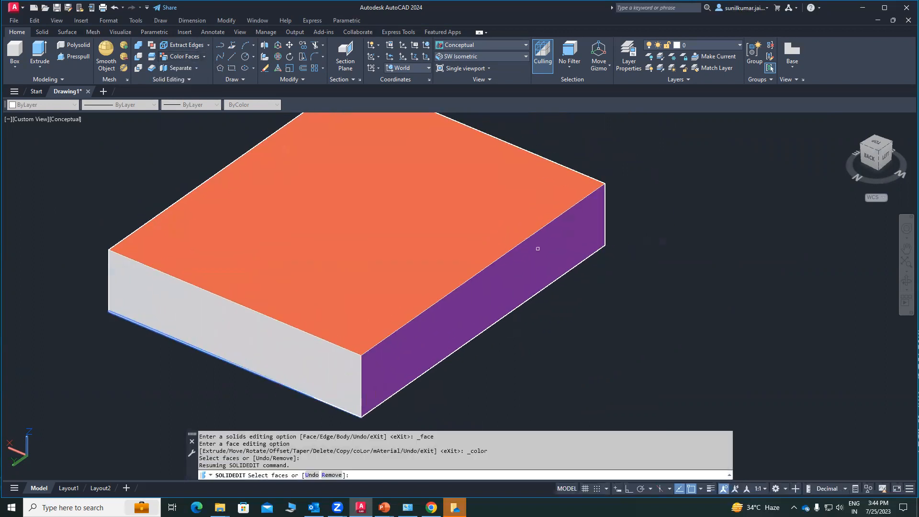
pyautogui.scroll(-4, 554, 183)
pyautogui.moveTo(563, 171); pyautogui.dragTo(642, 197, button='middle')
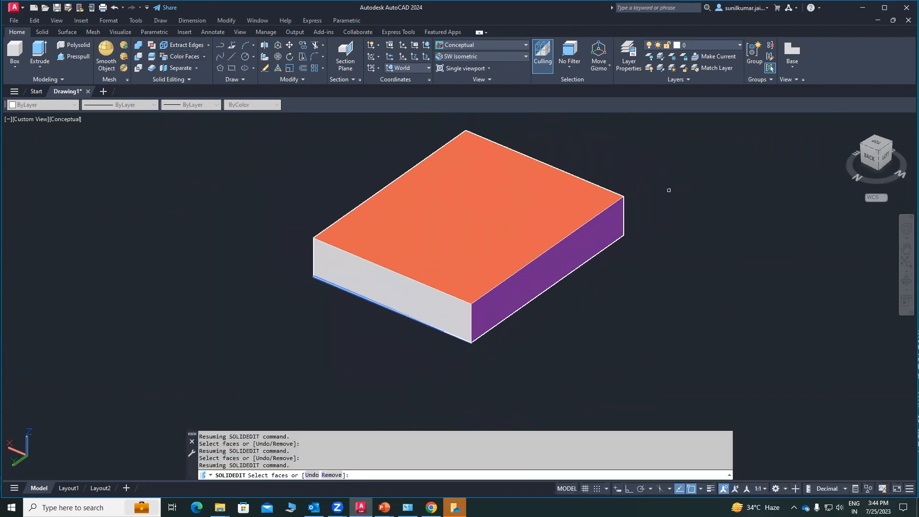
pyautogui.scroll(3, 598, 191)
pyautogui.scroll(2, 604, 189)
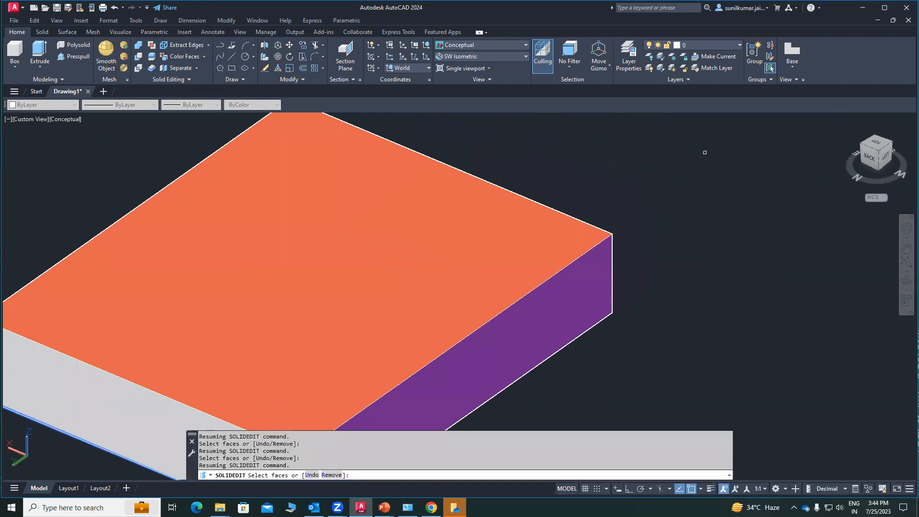